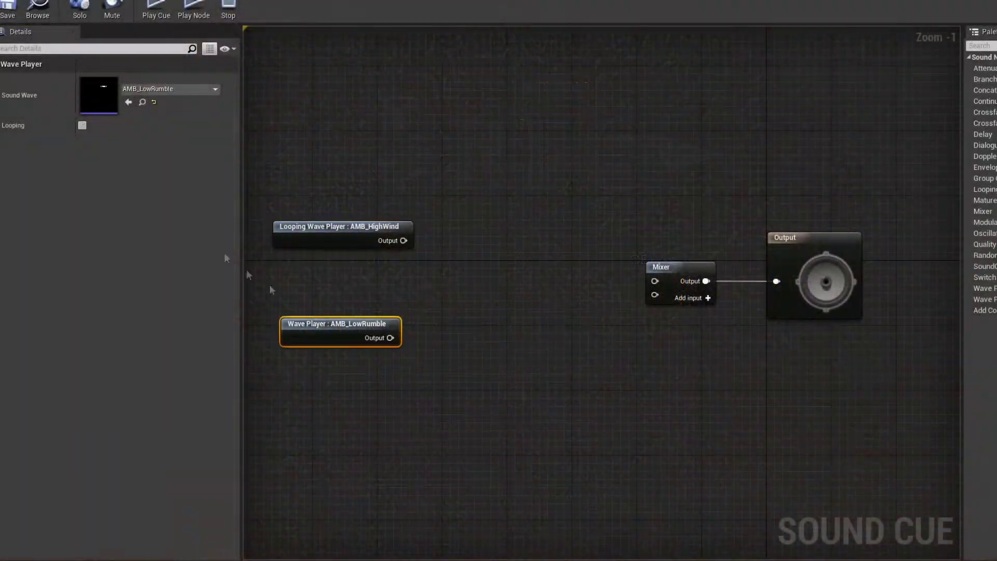
# - Enable looping on the AMB_LowRumble wave player, and add an Enveloper node connected to the AMB_HighWind player's output
pyautogui.click(82, 126)
pyautogui.rightClick(489, 250)
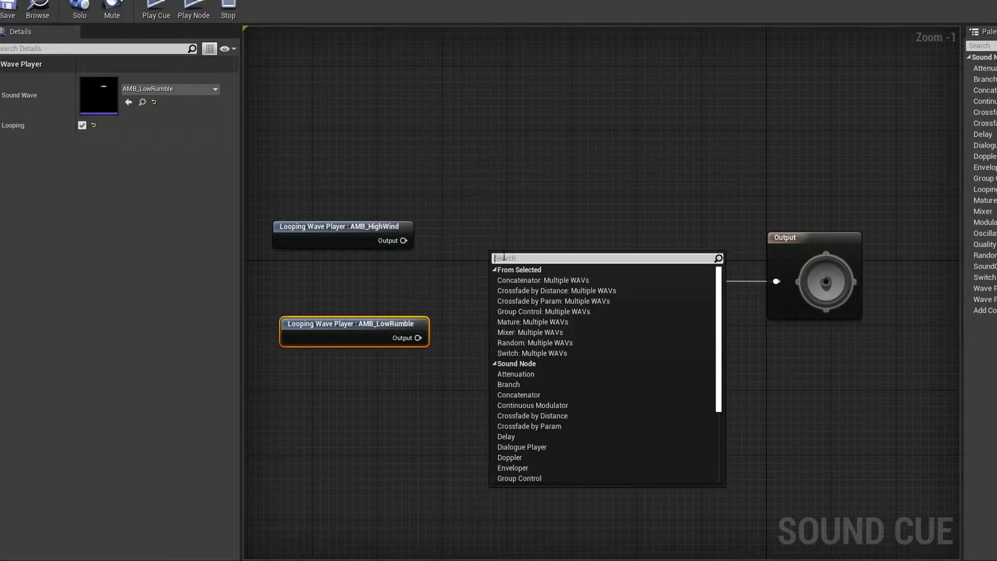
pyautogui.write('enve')
pyautogui.click(549, 280)
pyautogui.moveTo(404, 241); pyautogui.dragTo(457, 244)
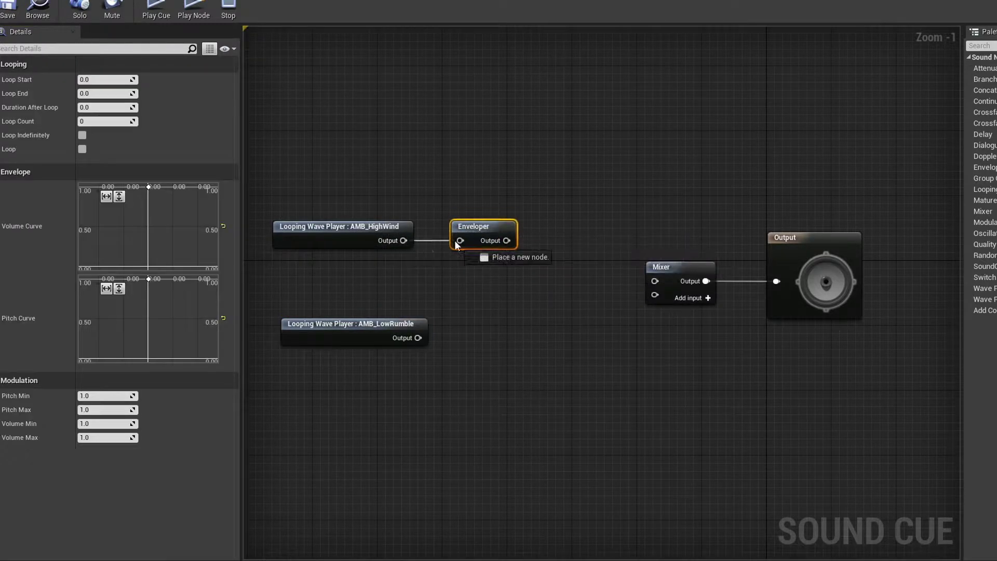
# - Open the Enveloper's volume curve and add an end key with value 1.0 at time 24.0
pyautogui.doubleClick(148, 238)
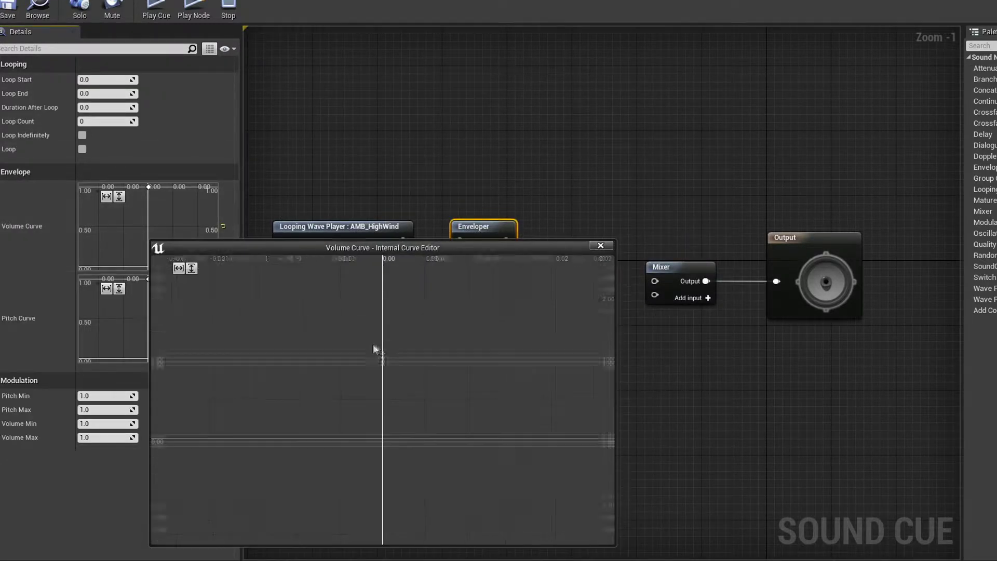
pyautogui.keyDown('shift'); pyautogui.click(490, 396); pyautogui.keyUp('shift')
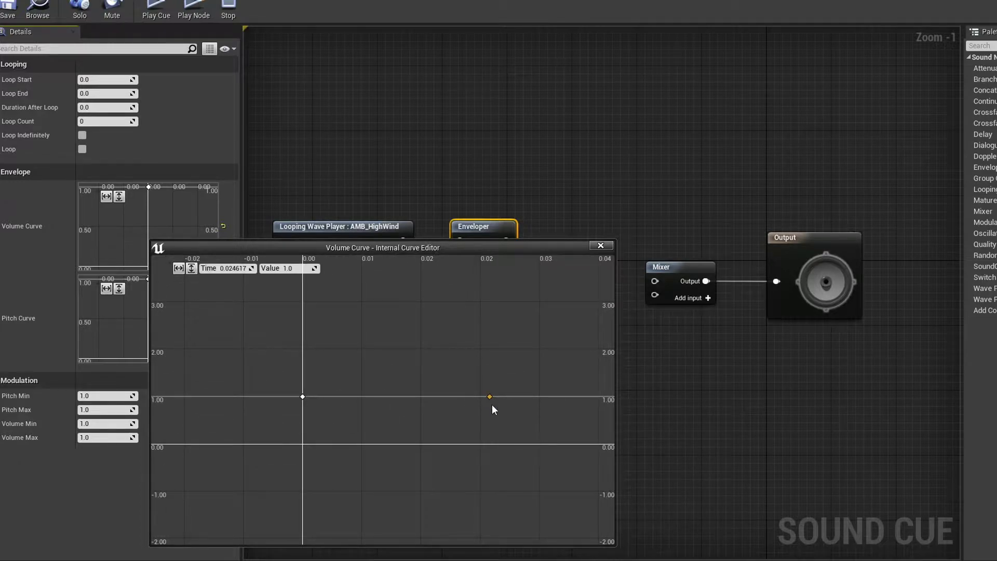
pyautogui.click(233, 269)
pyautogui.write('24.0')
pyautogui.press('Return')
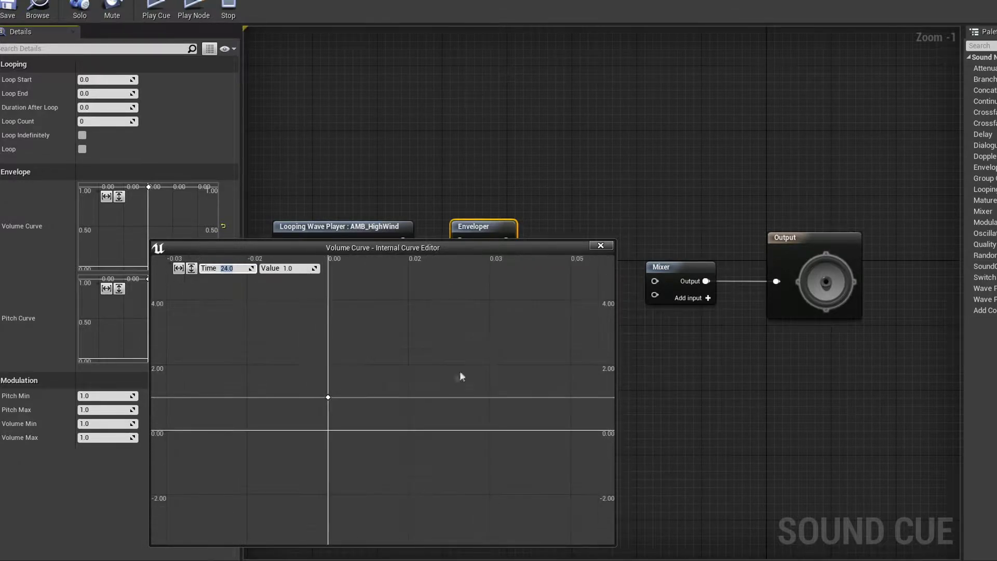
# - Add keys along the volume curve and shift three to about 1.27 at 3.9 s, 0.84 at 7 s and 1.21 at 12.1 s
pyautogui.click(178, 268)
pyautogui.keyDown('shift'); pyautogui.click(316, 402); pyautogui.keyUp('shift')
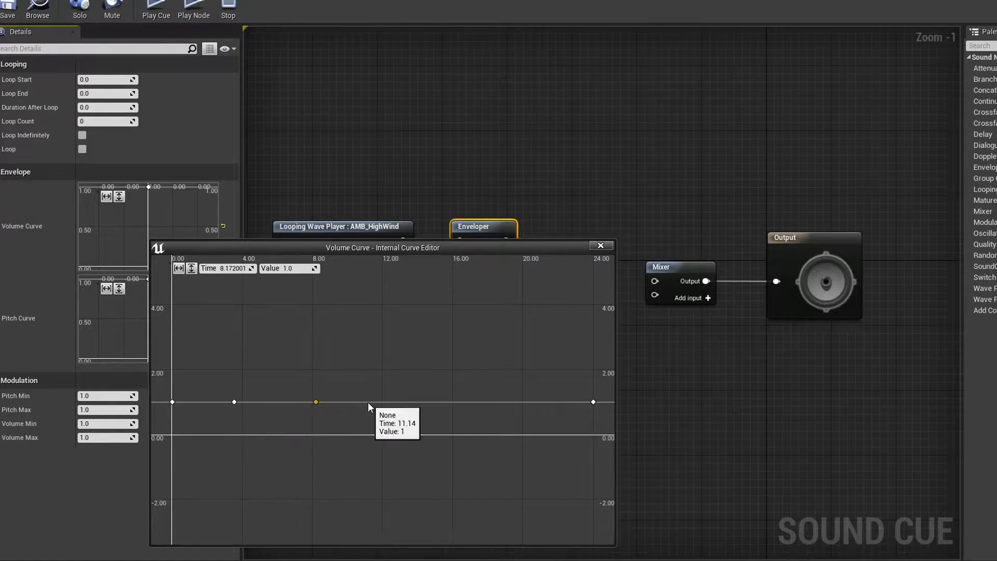
pyautogui.keyDown('shift'); pyautogui.click(394, 402); pyautogui.keyUp('shift')
pyautogui.moveTo(234, 402)
pyautogui.mouseDown()
pyautogui.moveTo(237, 382)
pyautogui.moveTo(241, 393)
pyautogui.mouseUp()
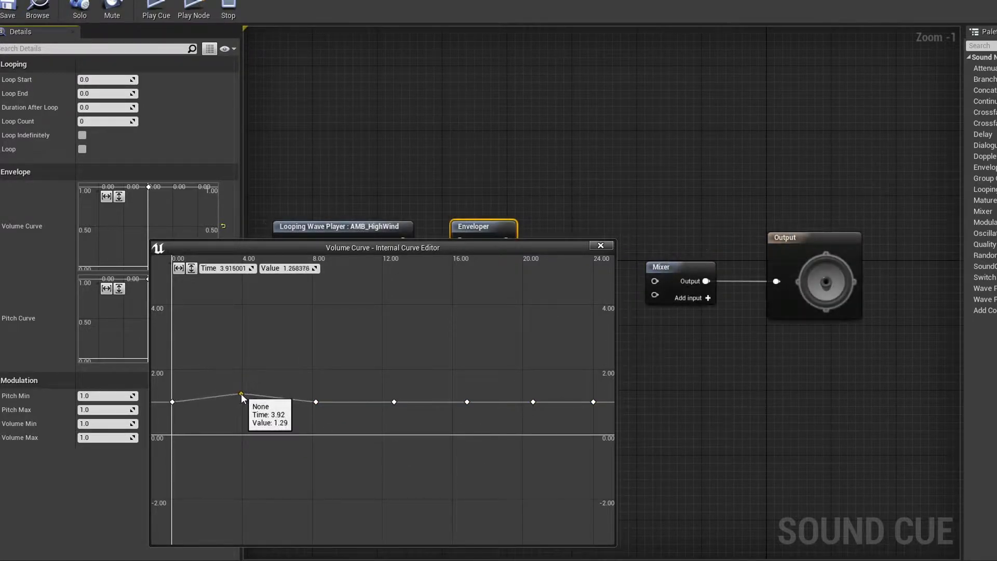
pyautogui.moveTo(316, 403); pyautogui.dragTo(295, 408)
pyautogui.moveTo(394, 402); pyautogui.dragTo(385, 395)
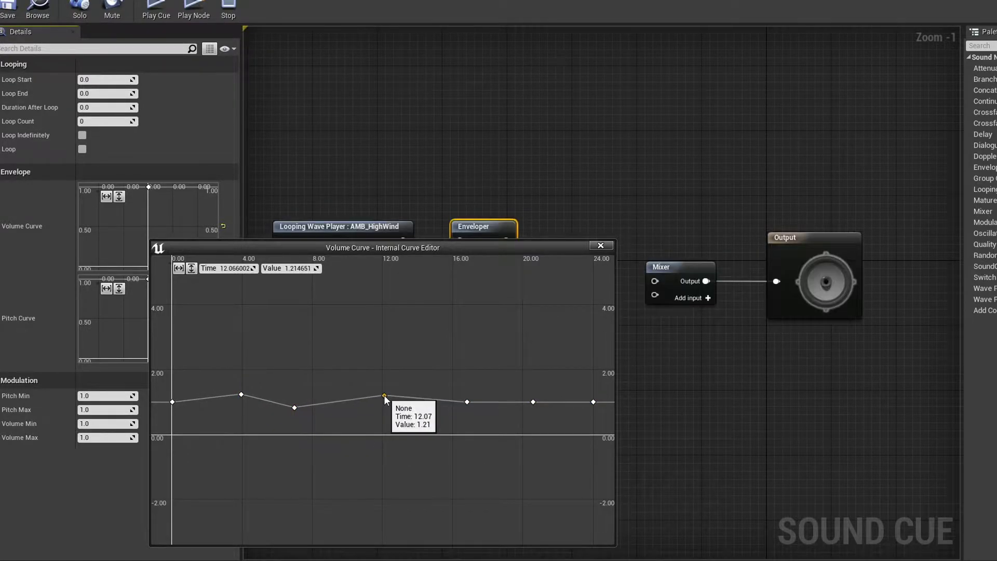
# - Smooth the volume curve by setting its keys to Auto interpolation, and close the curve editor
pyautogui.rightClick(593, 403)
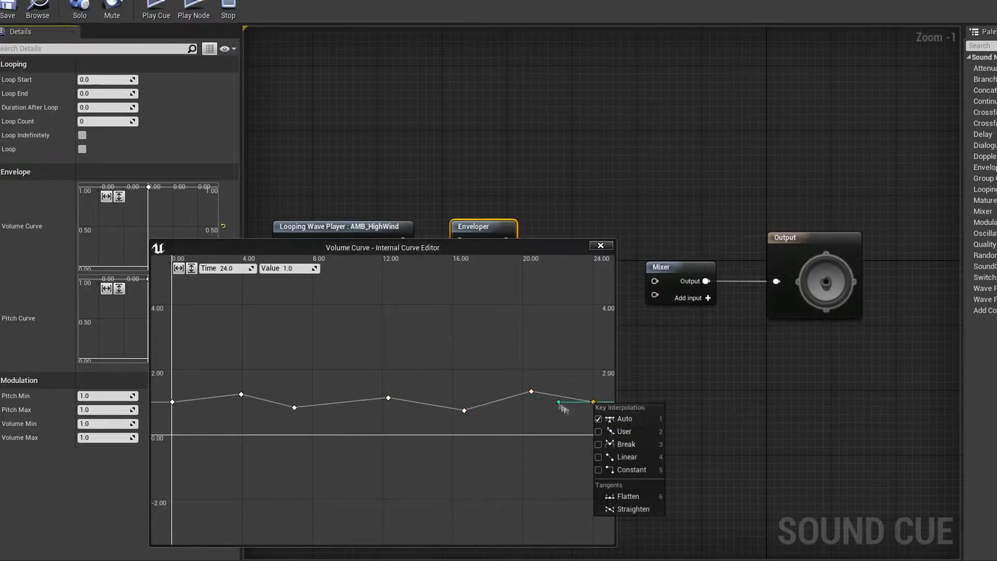
pyautogui.rightClick(532, 393)
pyautogui.click(544, 407)
pyautogui.rightClick(465, 411)
pyautogui.click(477, 425)
pyautogui.rightClick(388, 399)
pyautogui.click(401, 413)
pyautogui.click(294, 408)
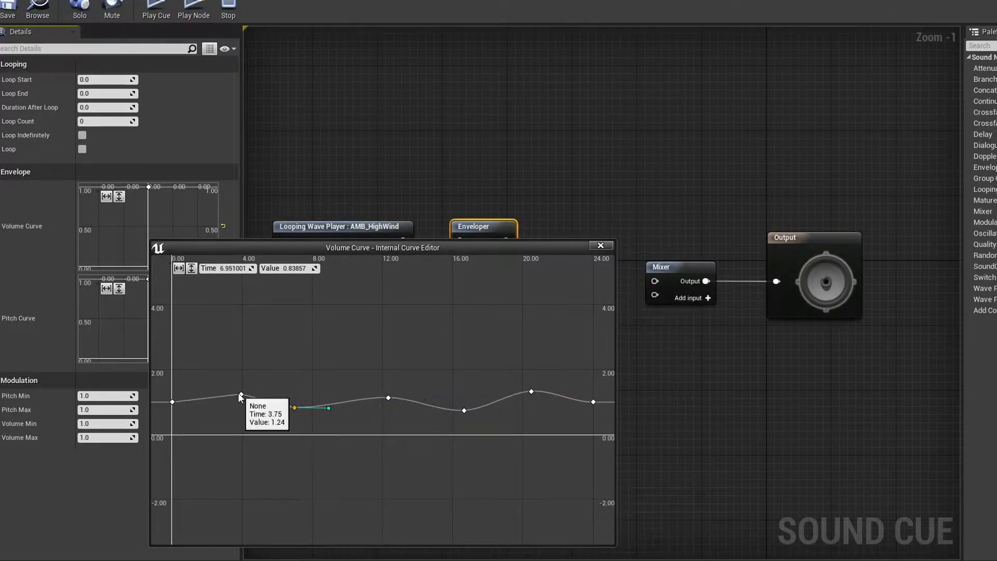
pyautogui.click(241, 394)
pyautogui.click(173, 402)
pyautogui.click(604, 246)
# - Open the Enveloper's pitch curve and add an end key with value 1.0 at time 24.0
pyautogui.doubleClick(177, 314)
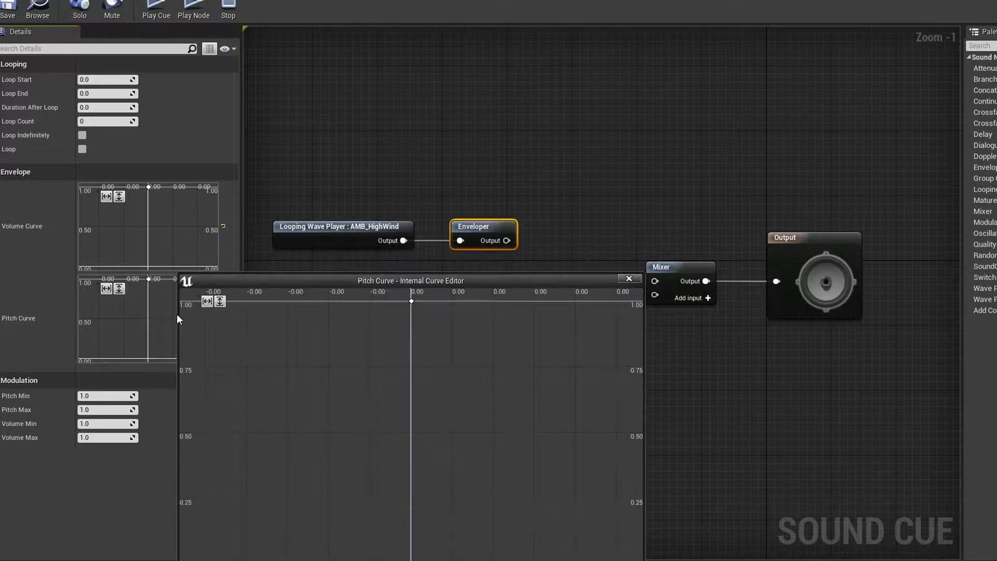
pyautogui.moveTo(291, 279); pyautogui.dragTo(272, 146)
pyautogui.scroll(-18, 423, 376)
pyautogui.keyDown('shift'); pyautogui.click(522, 279); pyautogui.keyUp('shift')
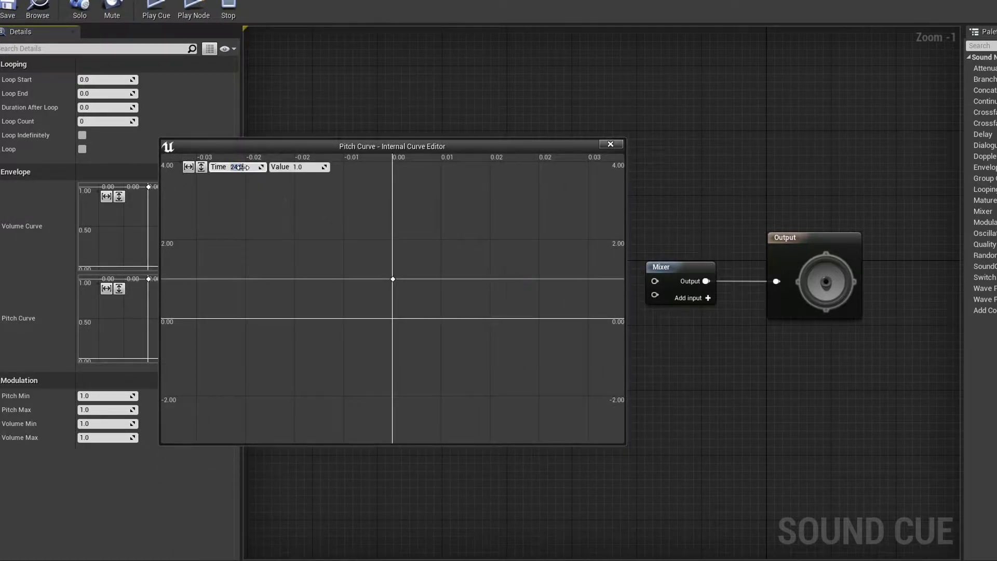
# - Add keys along the pitch curve and stagger them slightly around 1, including about 0.94 at 14.4 s and 1.23 at 18.2 s
pyautogui.keyDown('shift'); pyautogui.click(368, 277); pyautogui.keyUp('shift')
pyautogui.keyDown('shift'); pyautogui.click(432, 278); pyautogui.keyUp('shift')
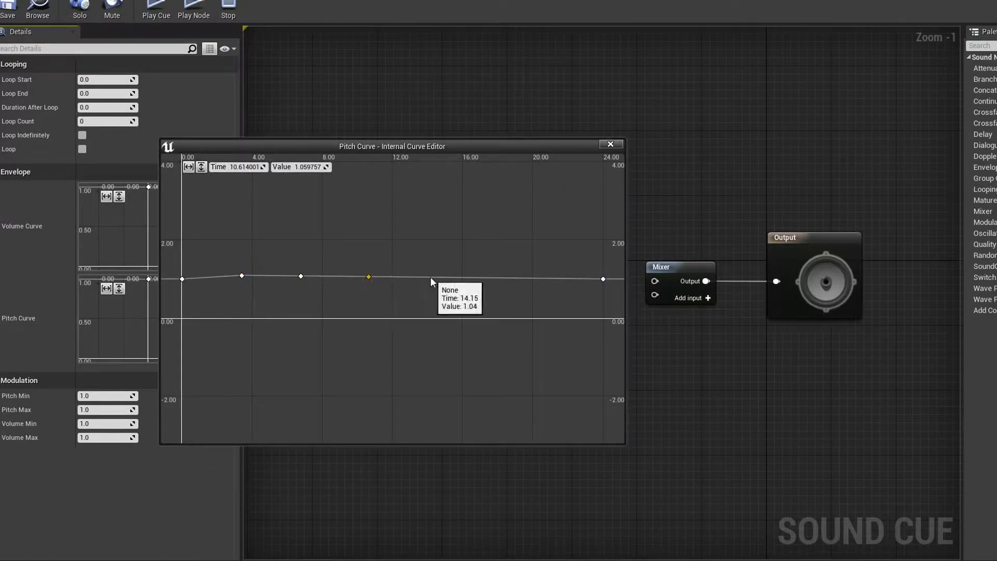
pyautogui.keyDown('shift'); pyautogui.click(502, 278); pyautogui.keyUp('shift')
pyautogui.keyDown('shift'); pyautogui.click(562, 278); pyautogui.keyUp('shift')
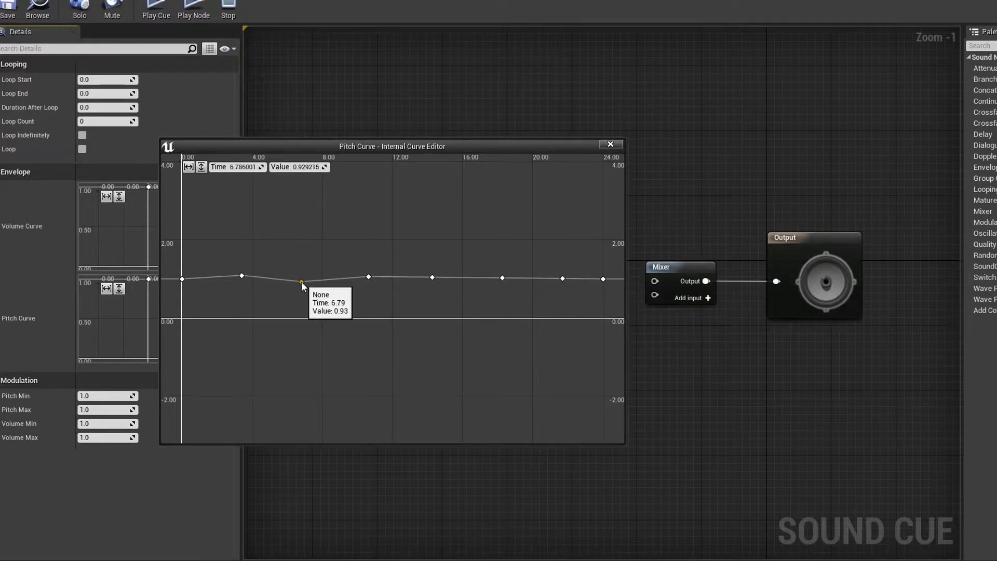
pyautogui.moveTo(369, 277); pyautogui.dragTo(368, 273)
pyautogui.moveTo(434, 277); pyautogui.dragTo(435, 281)
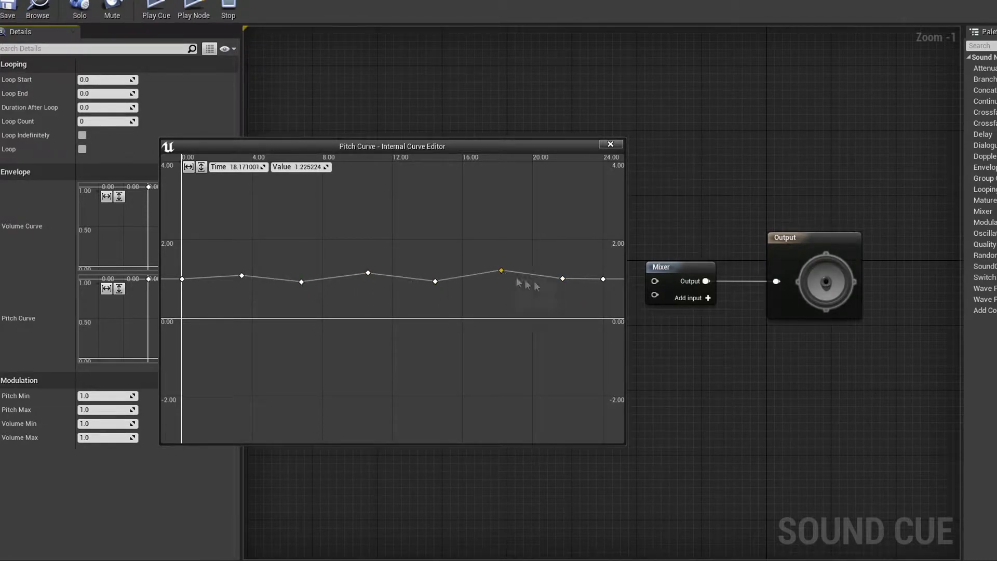
pyautogui.moveTo(563, 279); pyautogui.dragTo(566, 284)
# - Smooth the pitch curve by setting its keys to Auto interpolation, and close the curve editor
pyautogui.rightClick(603, 279)
pyautogui.click(622, 296)
pyautogui.rightClick(567, 285)
pyautogui.click(587, 300)
pyautogui.rightClick(502, 271)
pyautogui.click(522, 286)
pyautogui.rightClick(435, 282)
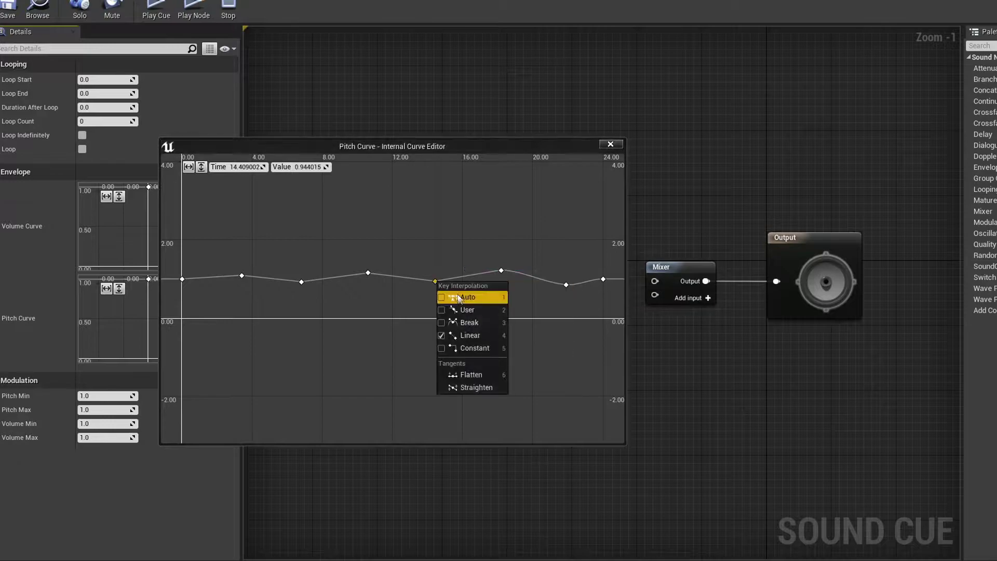
pyautogui.click(458, 297)
pyautogui.rightClick(367, 272)
pyautogui.click(391, 289)
pyautogui.rightClick(301, 282)
pyautogui.click(324, 299)
pyautogui.rightClick(181, 278)
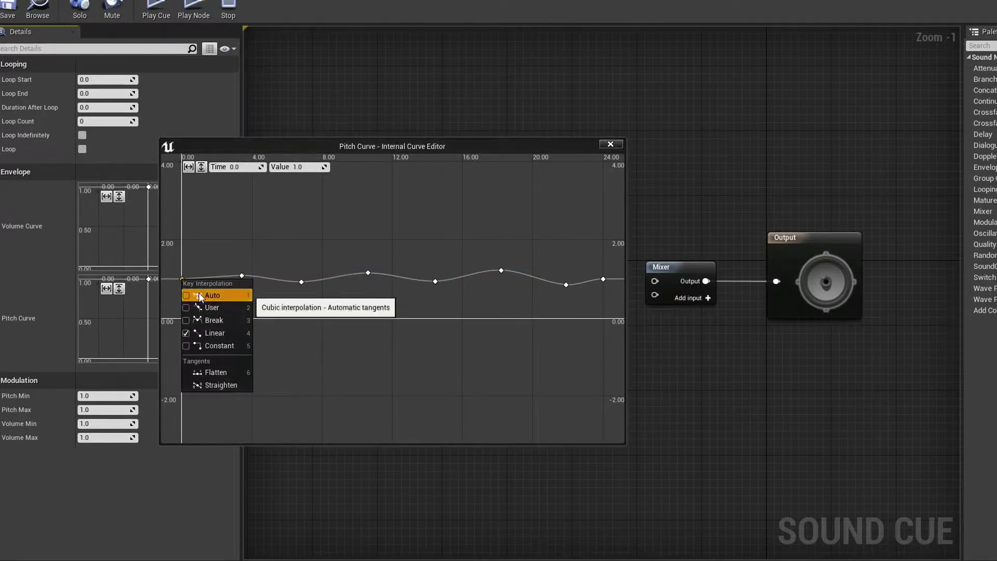
pyautogui.click(200, 296)
pyautogui.click(610, 143)
# - Set the Enveloper to loop indefinitely with Loop End 24.0, and connect a copy of it to the AMB_LowRumble player
pyautogui.click(100, 93)
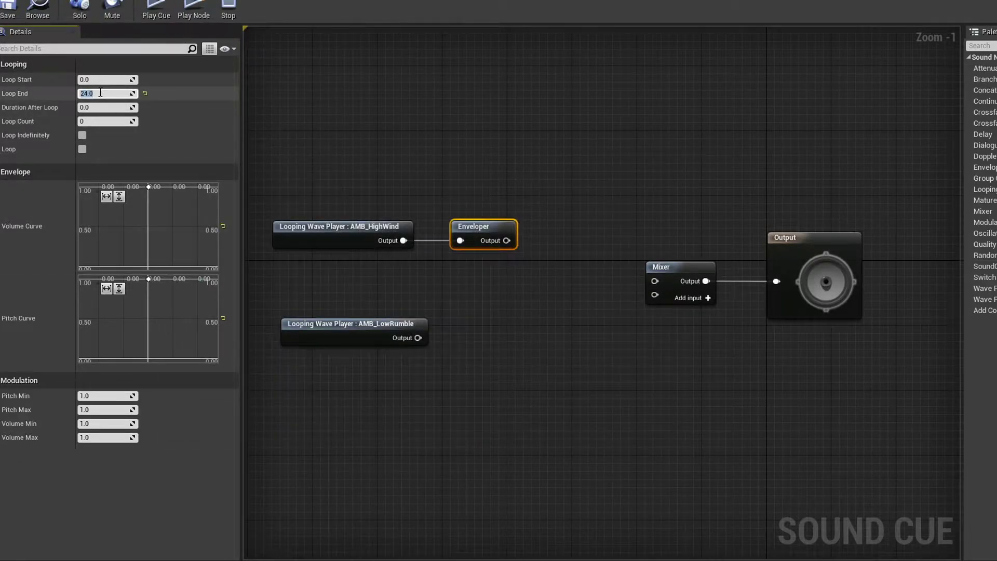
pyautogui.hotkey('ctrl', 'c')
pyautogui.click(478, 323)
pyautogui.hotkey('ctrl', 'v')
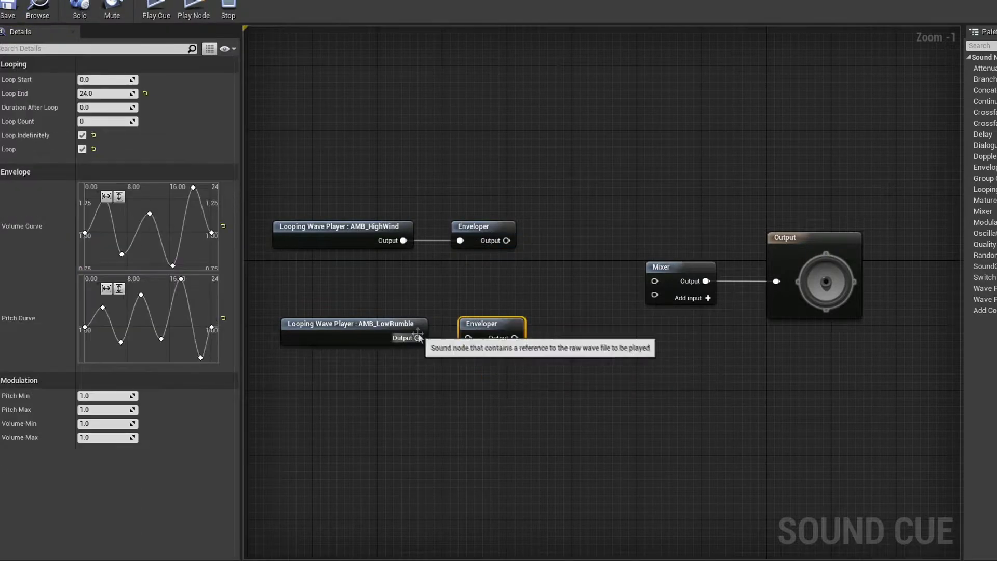
pyautogui.moveTo(418, 337); pyautogui.dragTo(463, 338)
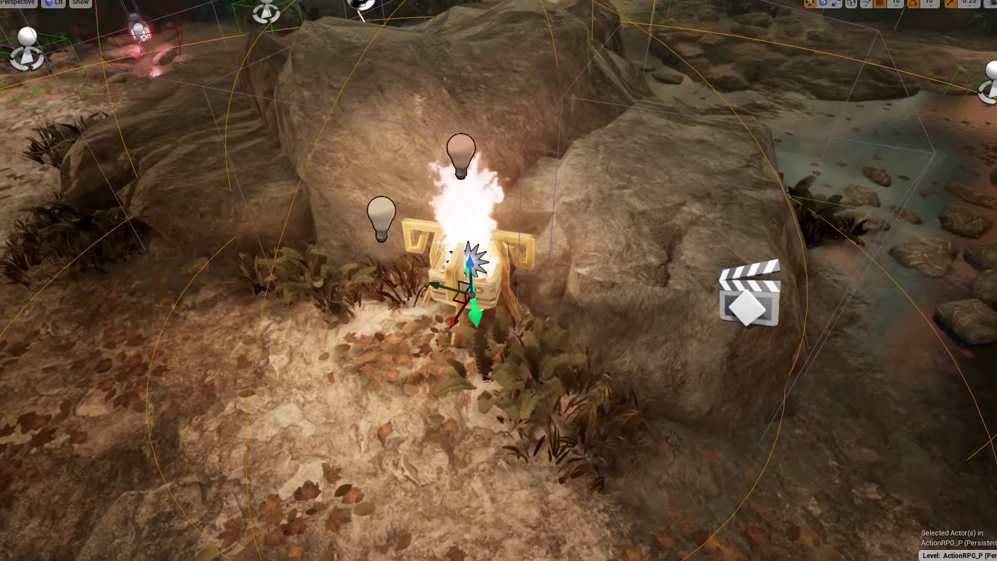
pyautogui.moveTo(498, 281); pyautogui.dragTo(314, 216, button='right')
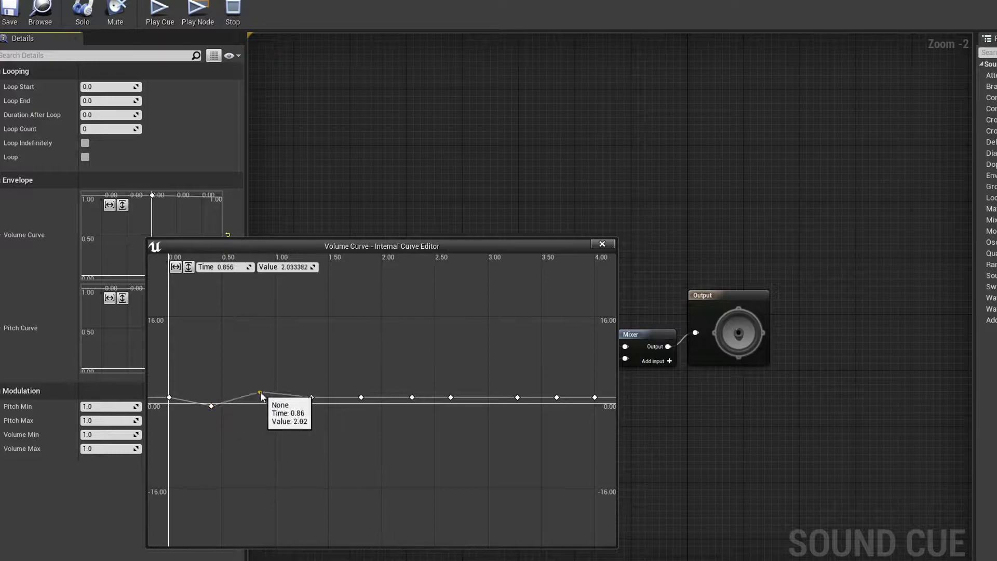
pyautogui.click(212, 405)
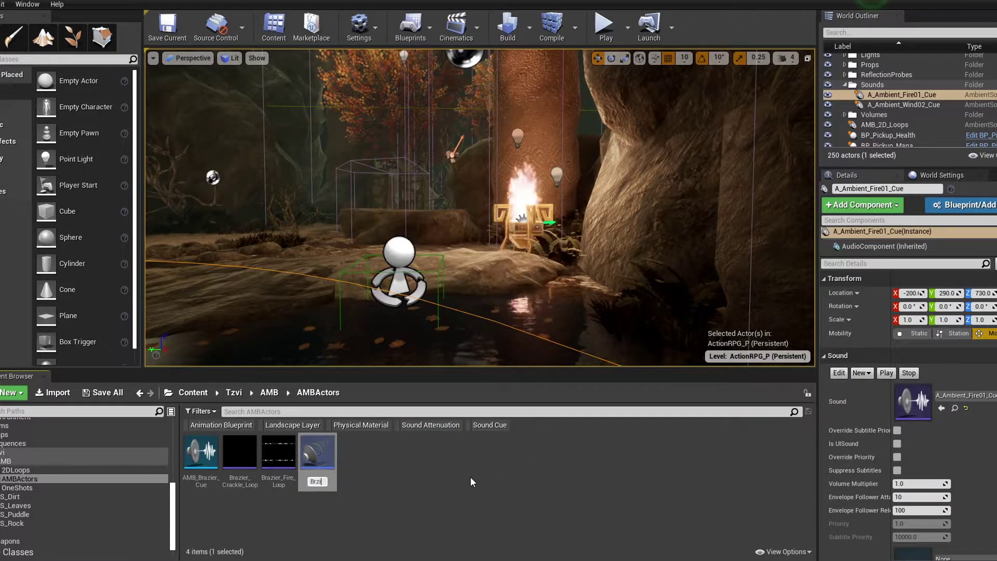
# - Name the brazier's new sound attenuation asset with the suffix _ATT and set its attenuation function to Natural Sound
pyautogui.write('_ATT')
pyautogui.press('Return')
pyautogui.doubleClick(237, 481)
pyautogui.click(367, 112)
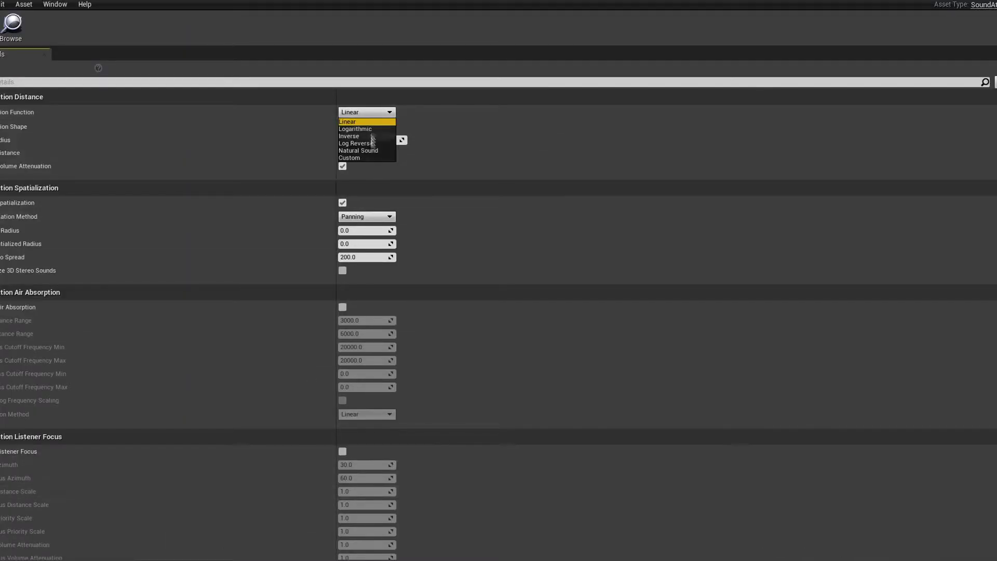
pyautogui.click(370, 150)
pyautogui.click(372, 152)
pyautogui.moveTo(358, 153); pyautogui.dragTo(317, 165)
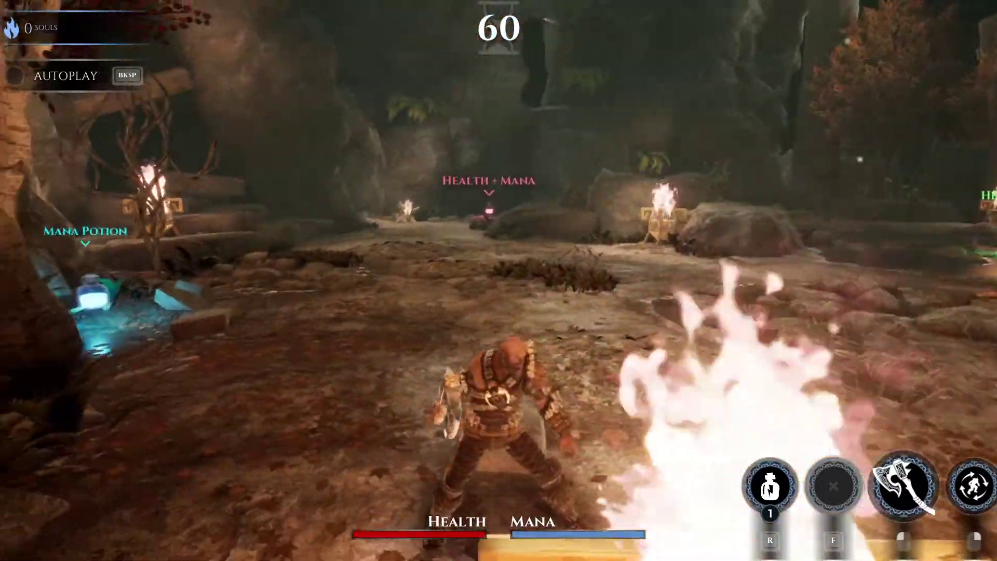
# - Playtest the level by walking the character past the burning braziers
pyautogui.press('w')
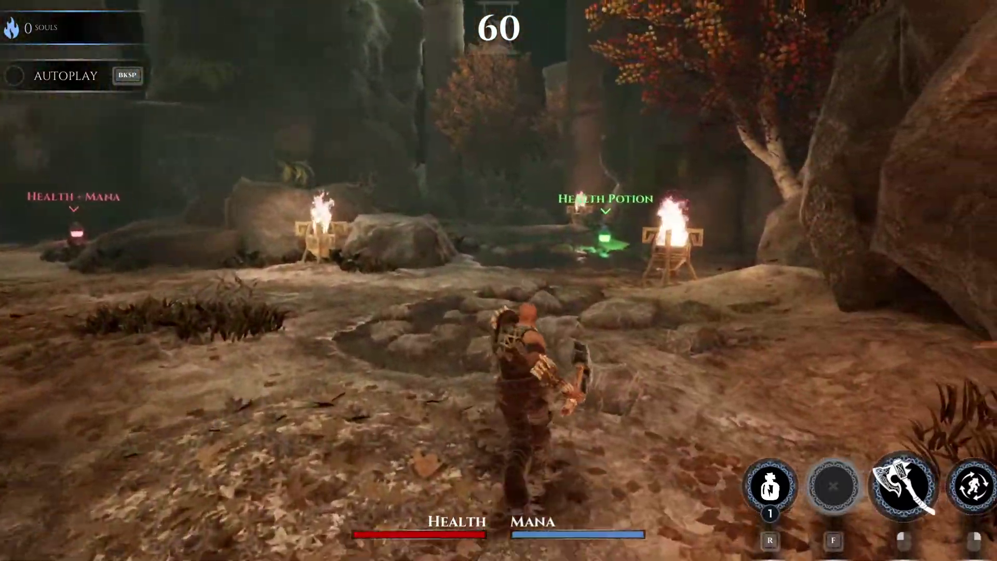
pyautogui.press('w')
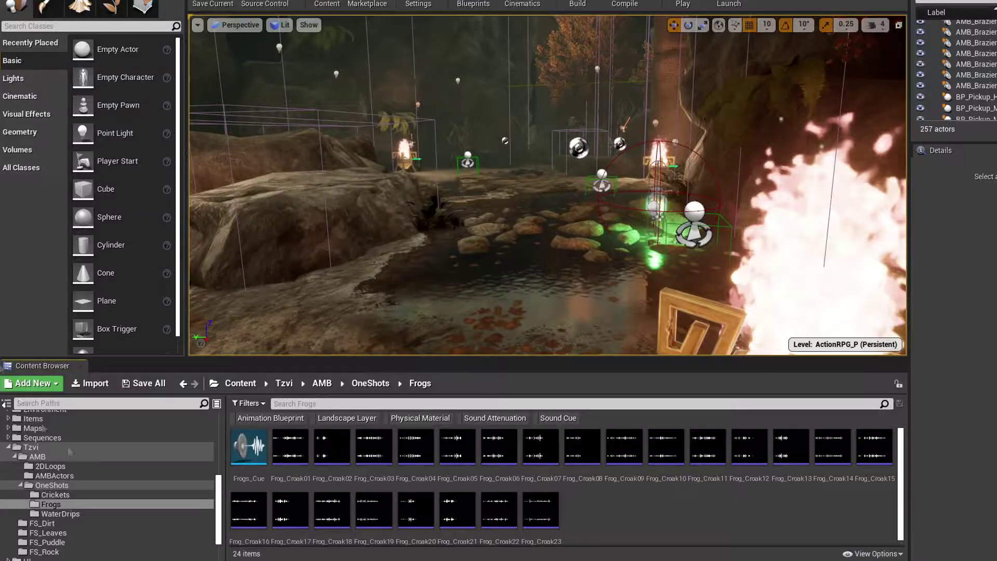
# - Add Frog_Croak01 through Frog_Croak12 to the frog sound cue as wave players feeding one Random node
pyautogui.click(290, 447)
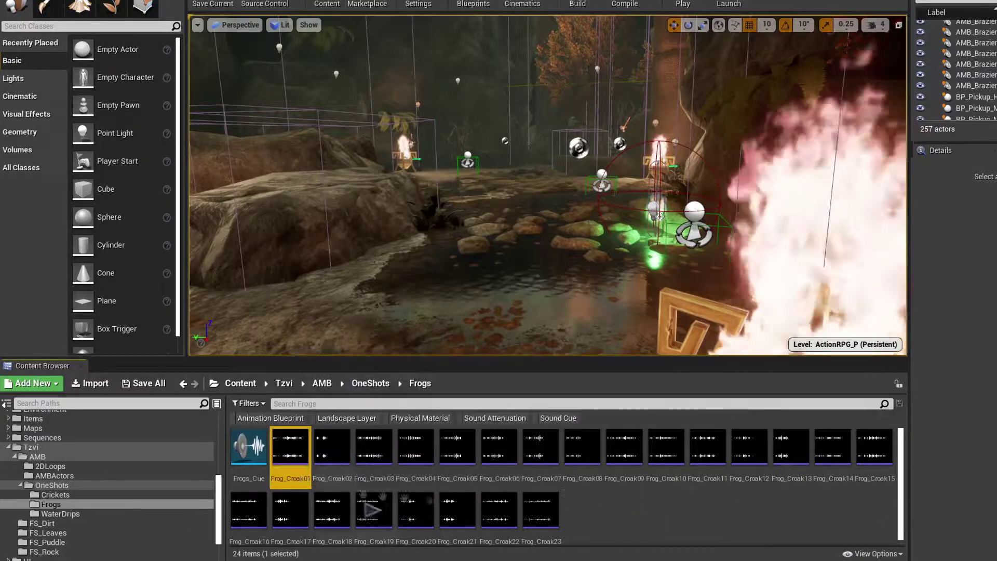
pyautogui.keyDown('shift'); pyautogui.click(748, 468); pyautogui.keyUp('shift')
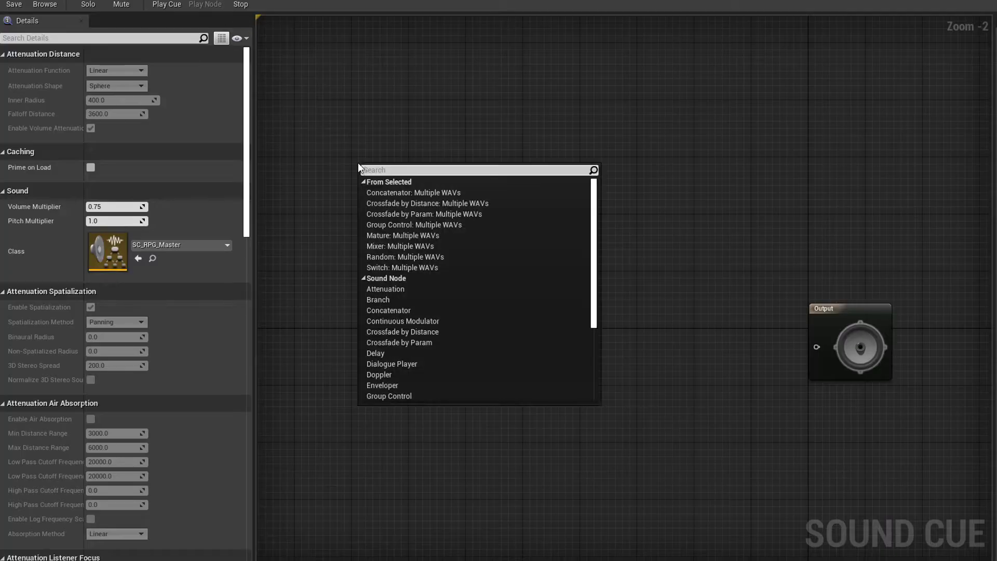
pyautogui.click(405, 262)
pyautogui.scroll(-4, 457, 307)
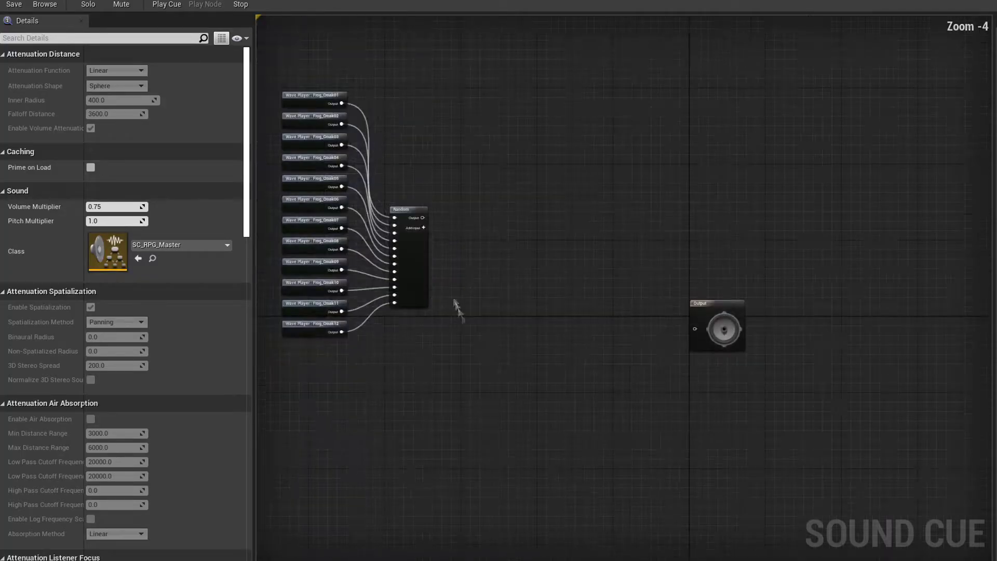
# - Add Frog_Croak13 through Frog_Croak23 to the frog sound cue as wave players feeding a second Random node
pyautogui.click(790, 445)
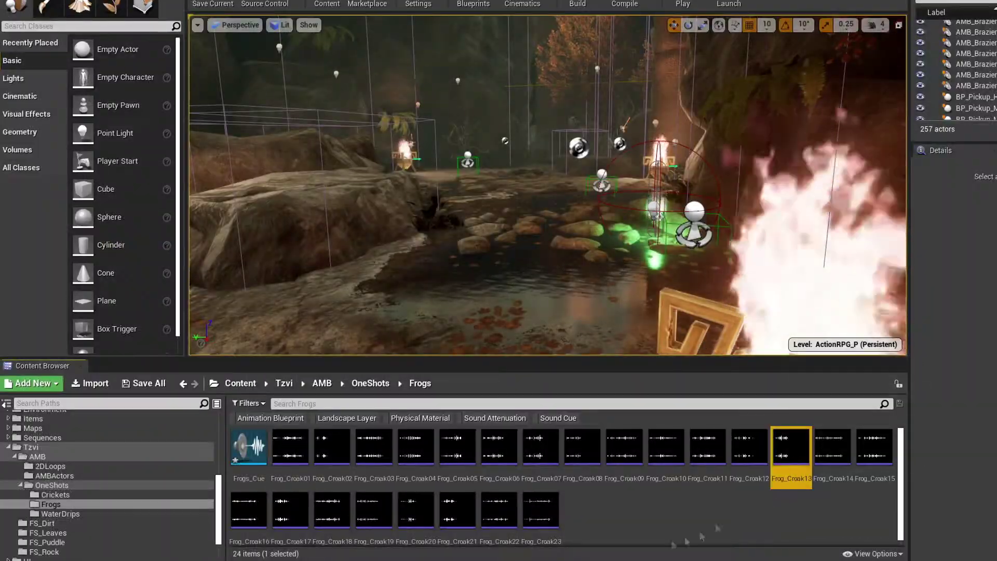
pyautogui.keyDown('shift'); pyautogui.click(556, 512); pyautogui.keyUp('shift')
pyautogui.rightClick(328, 267)
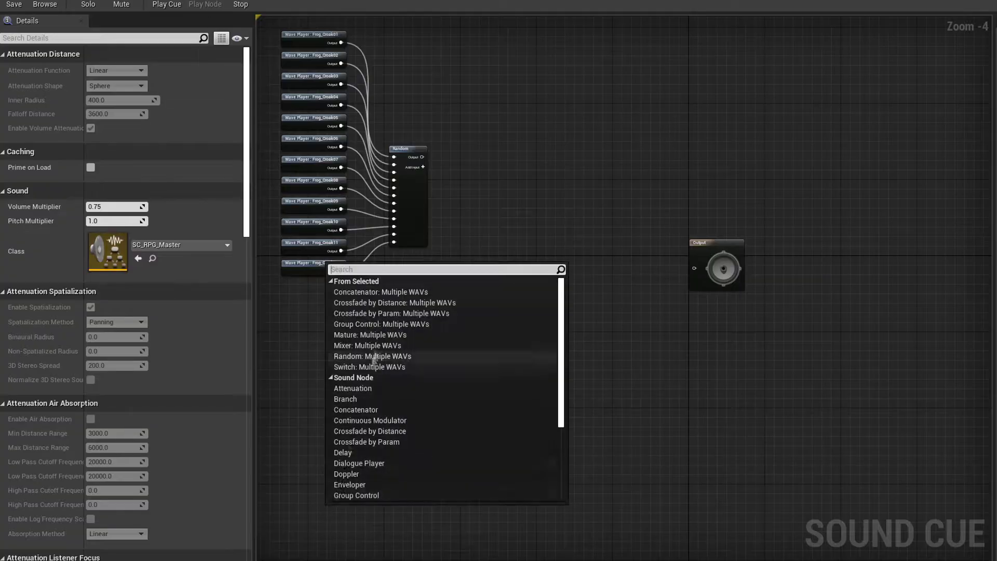
pyautogui.click(470, 356)
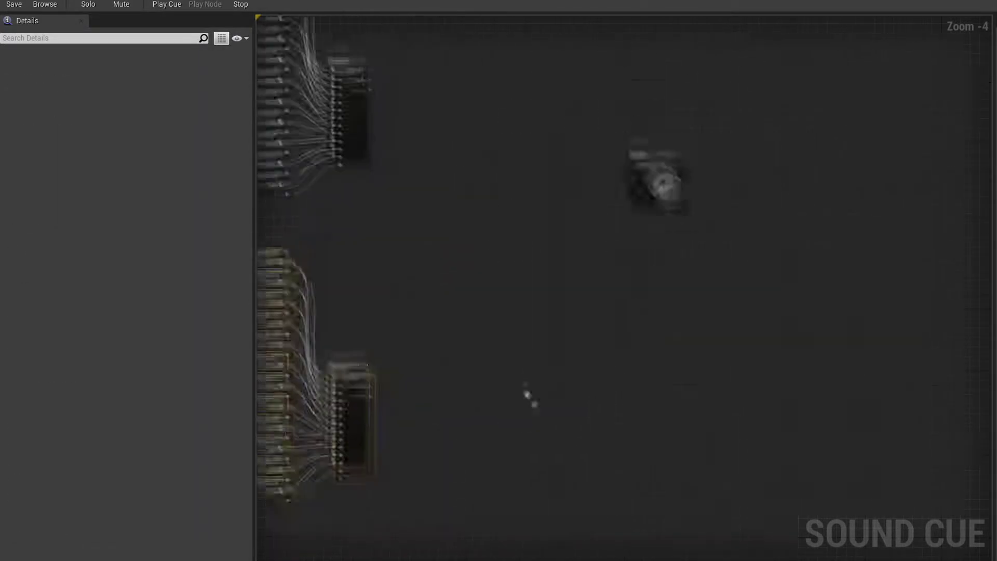
# - Add a Modulator node and connect the upper Random node's output to it
pyautogui.rightClick(445, 202)
pyautogui.scroll(-5, 485, 312)
pyautogui.click(485, 312)
pyautogui.moveTo(389, 140); pyautogui.dragTo(451, 211)
pyautogui.click(463, 206)
# - Duplicate the Modulator node and place the copy beside the lower Random node
pyautogui.hotkey('ctrl', 'c')
pyautogui.hotkey('ctrl', 'v')
pyautogui.moveTo(471, 446); pyautogui.dragTo(453, 441)
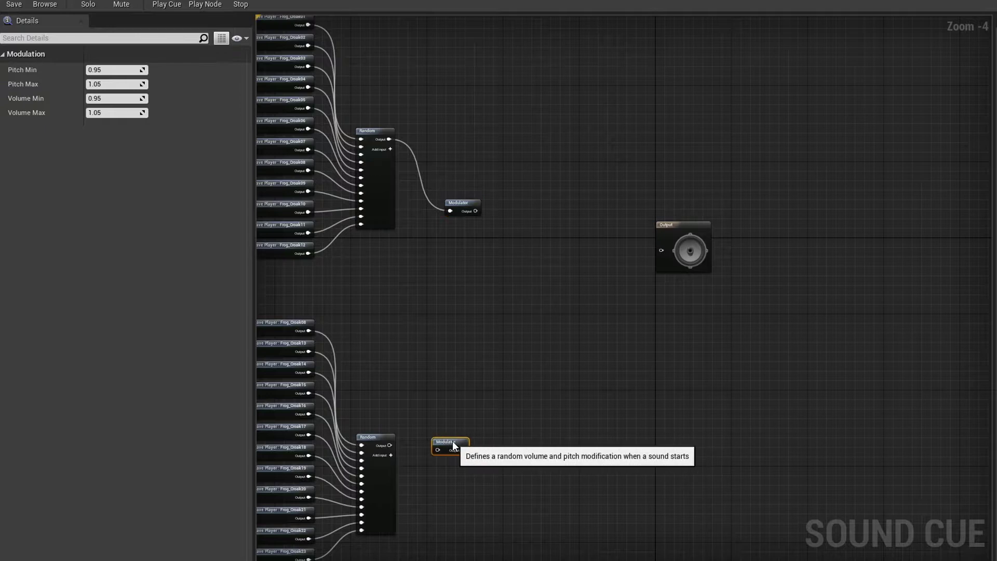
# - Add a Continuous Modulator fed by the upper Modulator, and connect the lower Random node to its own Modulator
pyautogui.rightClick(505, 307)
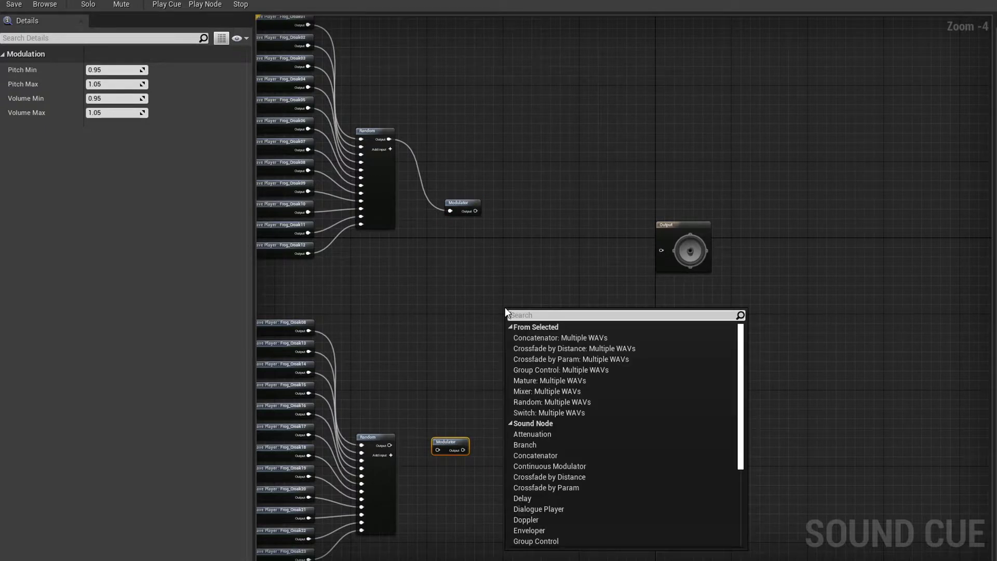
pyautogui.click(541, 466)
pyautogui.moveTo(475, 211); pyautogui.dragTo(510, 318)
pyautogui.moveTo(390, 445); pyautogui.dragTo(438, 450)
# - Insert a Delay node between the lower Modulator and the Concatenator, and connect the Concatenator to the Output node
pyautogui.rightClick(500, 439)
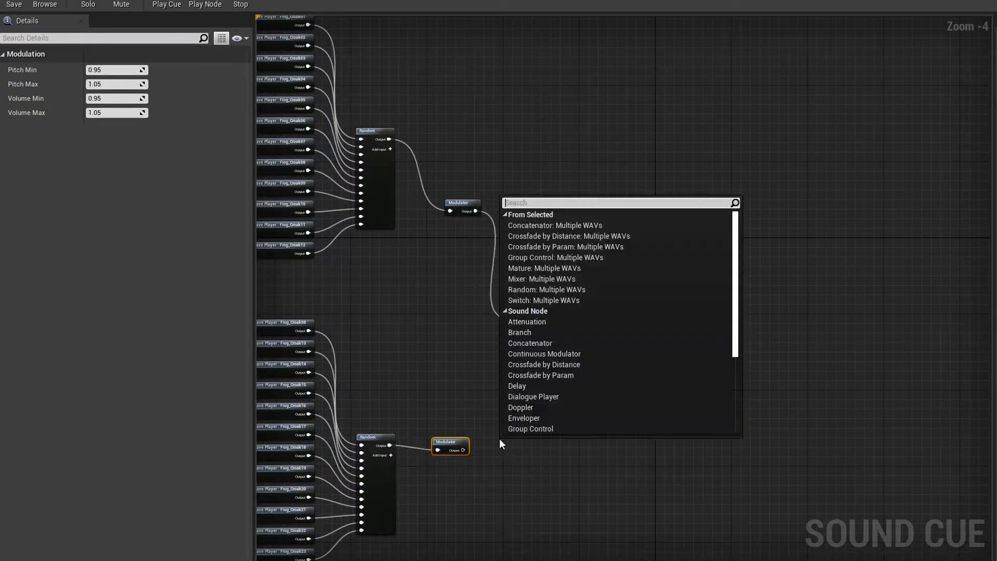
pyautogui.click(519, 385)
pyautogui.moveTo(523, 442); pyautogui.dragTo(502, 408)
pyautogui.moveTo(463, 450); pyautogui.dragTo(468, 453)
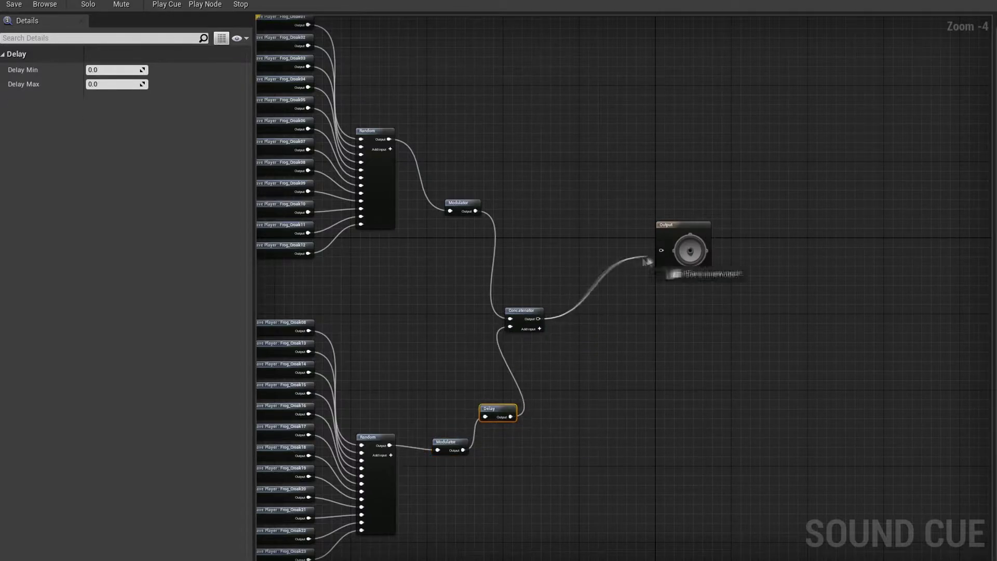
pyautogui.moveTo(647, 260); pyautogui.dragTo(661, 250)
# - Tidy the cue graph by moving the Output node nearer the Concatenator and the lower frog wave players with their Random node upward
pyautogui.scroll(-2, 653, 287)
pyautogui.moveTo(472, 127); pyautogui.dragTo(591, 441)
pyautogui.moveTo(587, 300); pyautogui.dragTo(631, 269)
pyautogui.scroll(3, 706, 328)
pyautogui.moveTo(426, 197); pyautogui.dragTo(589, 274, button='right')
pyautogui.scroll(-1, 589, 274)
pyautogui.moveTo(476, 258); pyautogui.dragTo(424, 290, button='right')
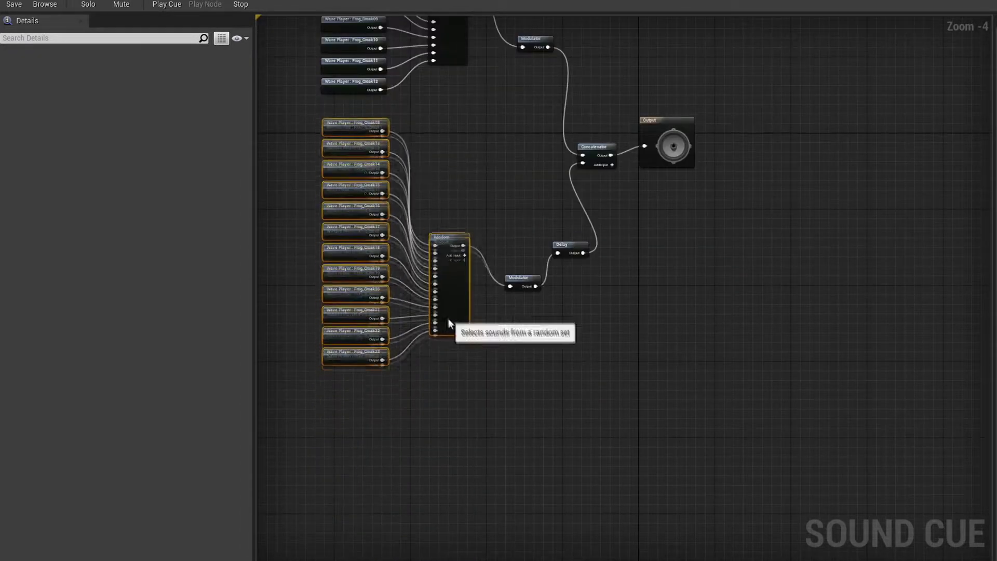
pyautogui.moveTo(448, 319); pyautogui.dragTo(511, 508, button='right')
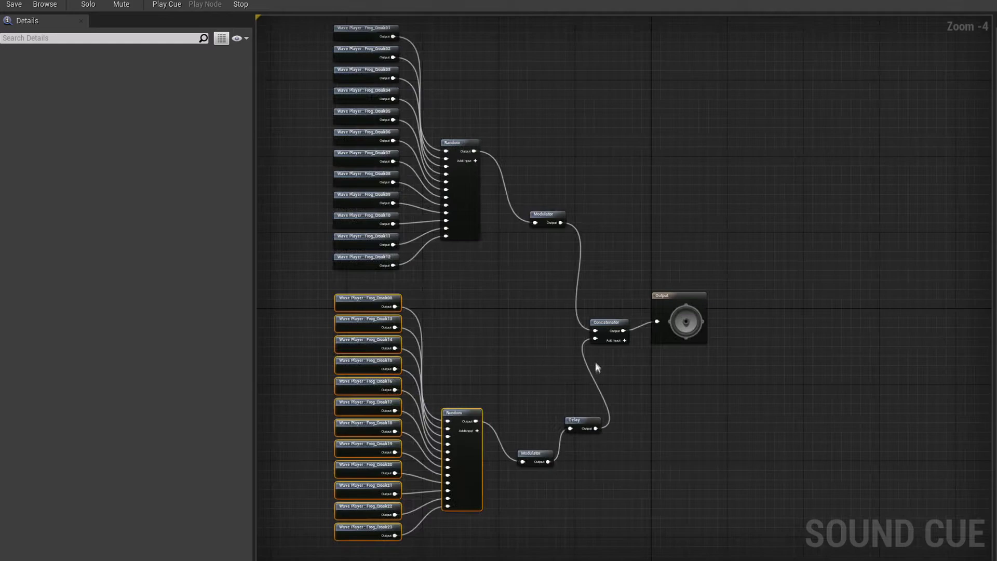
# - Set the Delay node's minimum to 1.0 and maximum to 2.0, and add an extra input to the upper Random node
pyautogui.click(581, 419)
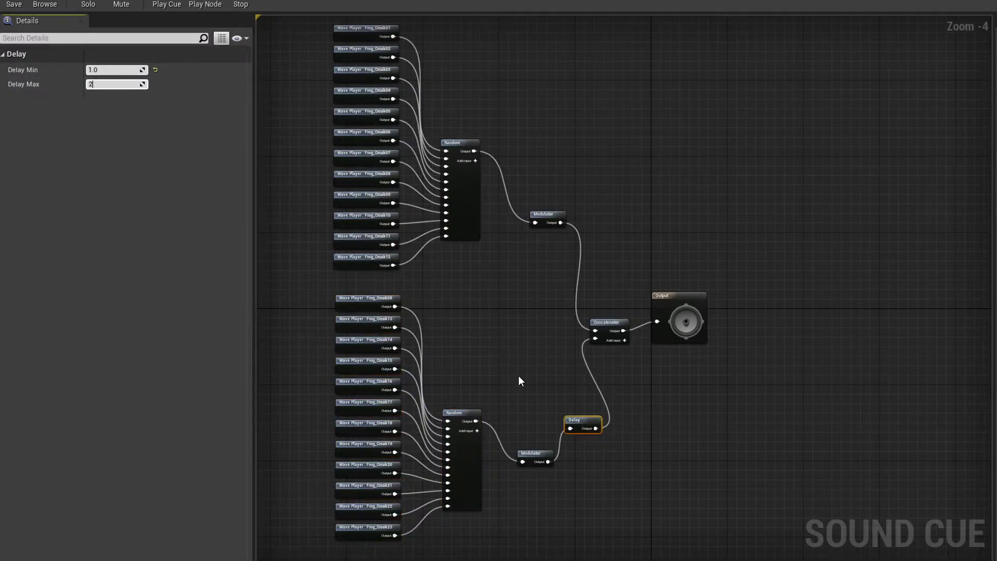
pyautogui.write('2')
pyautogui.press('Return')
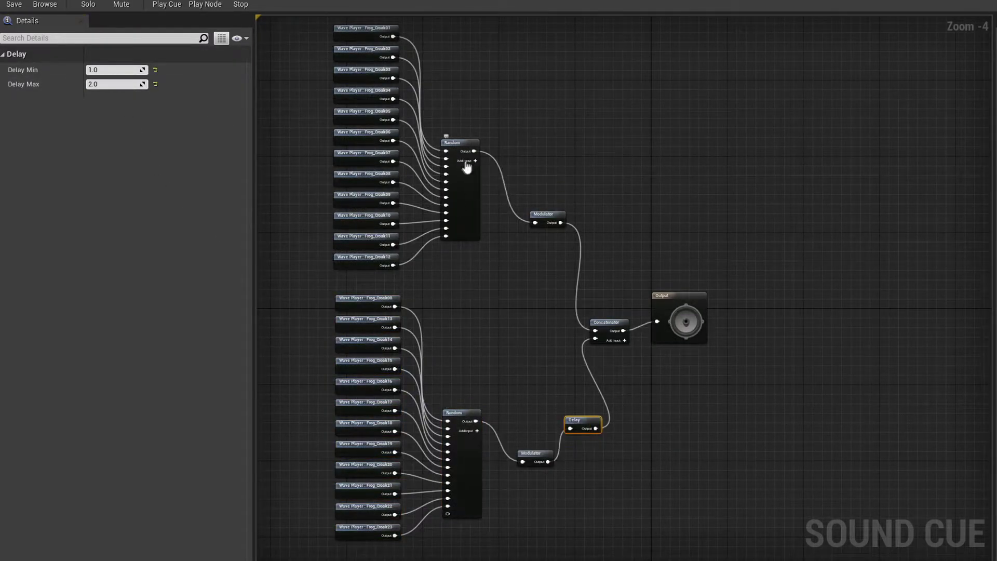
pyautogui.click(467, 162)
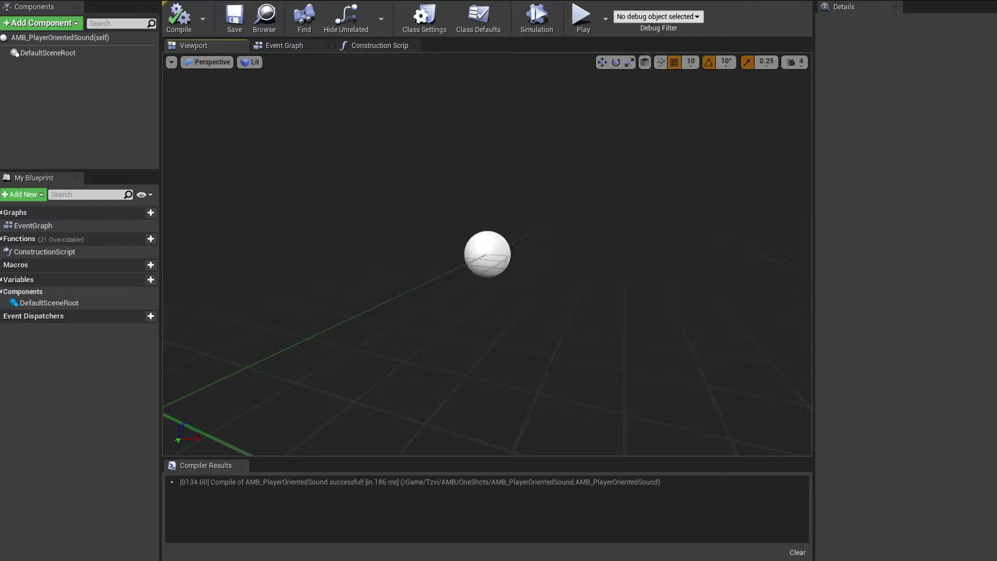
# - Add a Sphere Collision component to the AMB_PlayerOrientedSound blueprint, keeping the name Sphere
pyautogui.click(56, 23)
pyautogui.write('sphere')
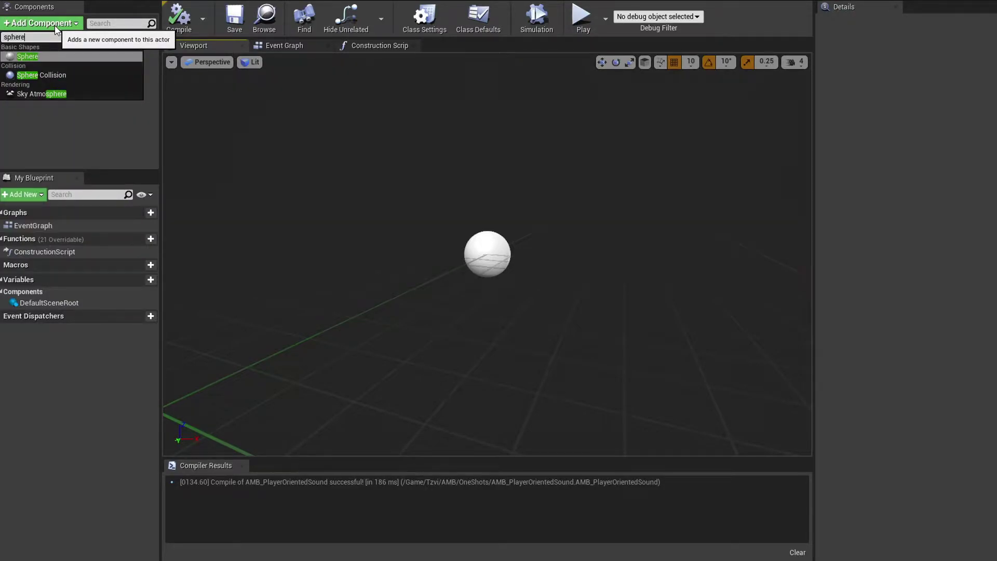
pyautogui.click(54, 73)
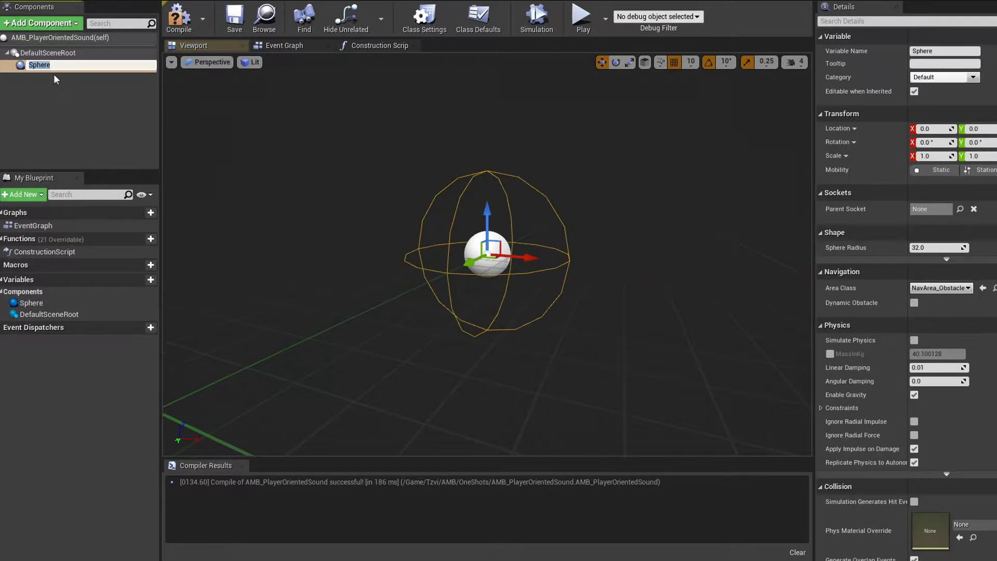
pyautogui.click(67, 121)
# - Create a blueprint variable named Radius of type Float
pyautogui.click(150, 280)
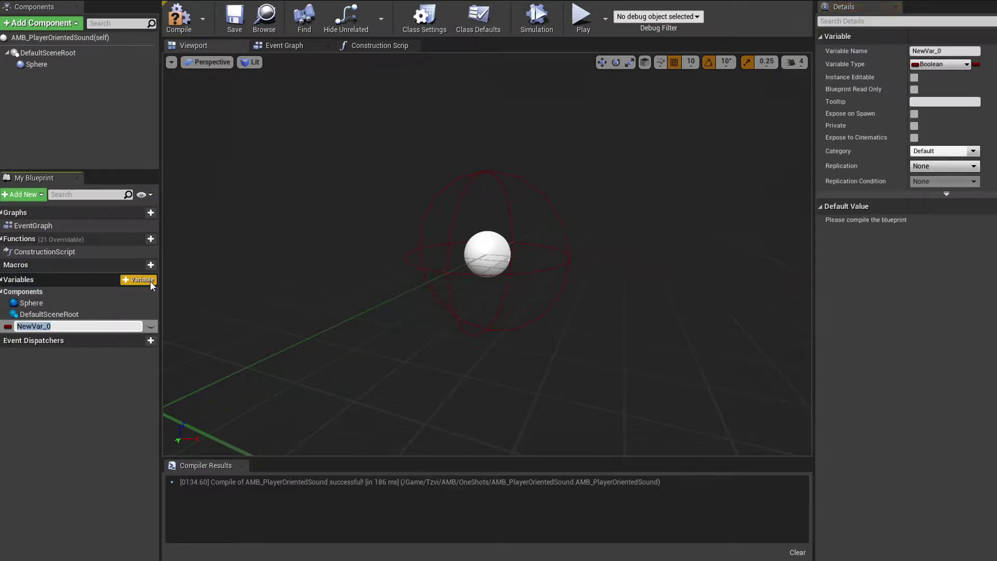
pyautogui.write('Radius')
pyautogui.press('Return')
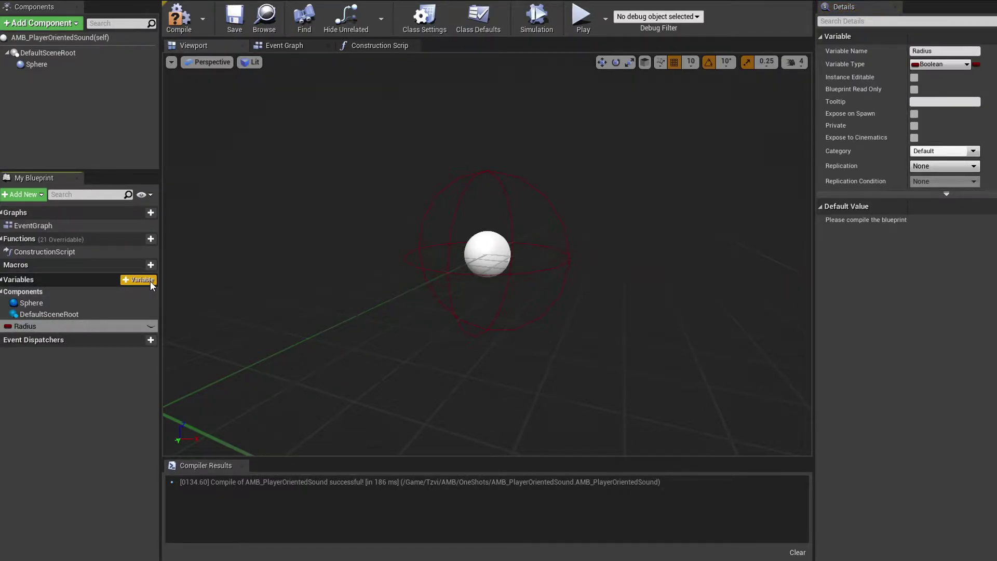
pyautogui.click(940, 65)
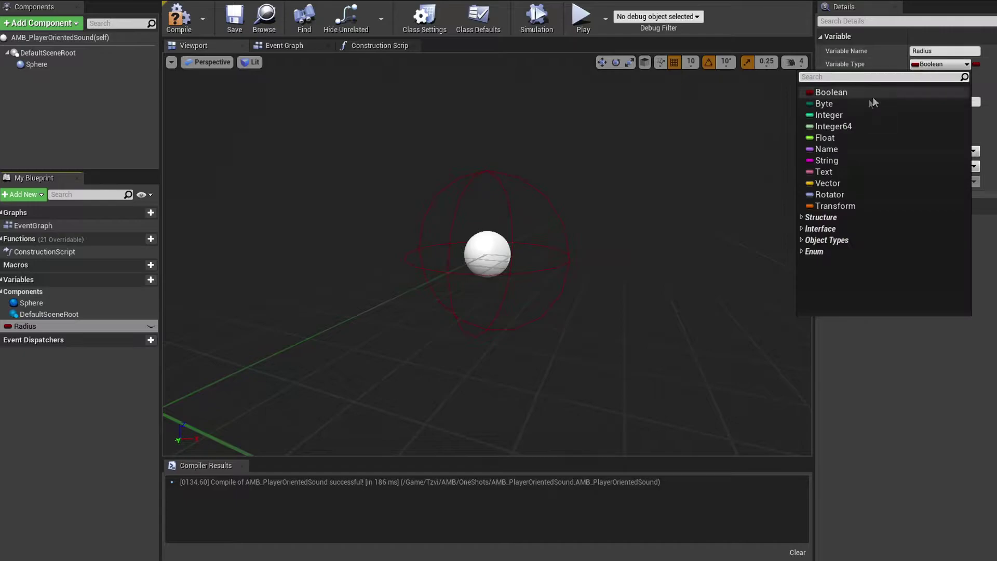
pyautogui.click(843, 138)
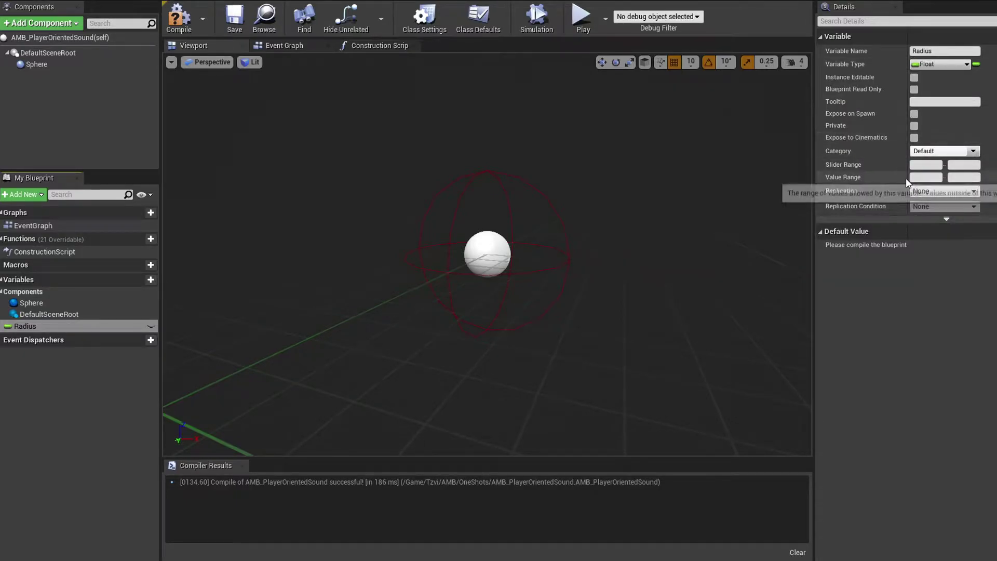
# - Compile the blueprint, set Radius's default value to 1500, and make the variable instance editable
pyautogui.click(179, 23)
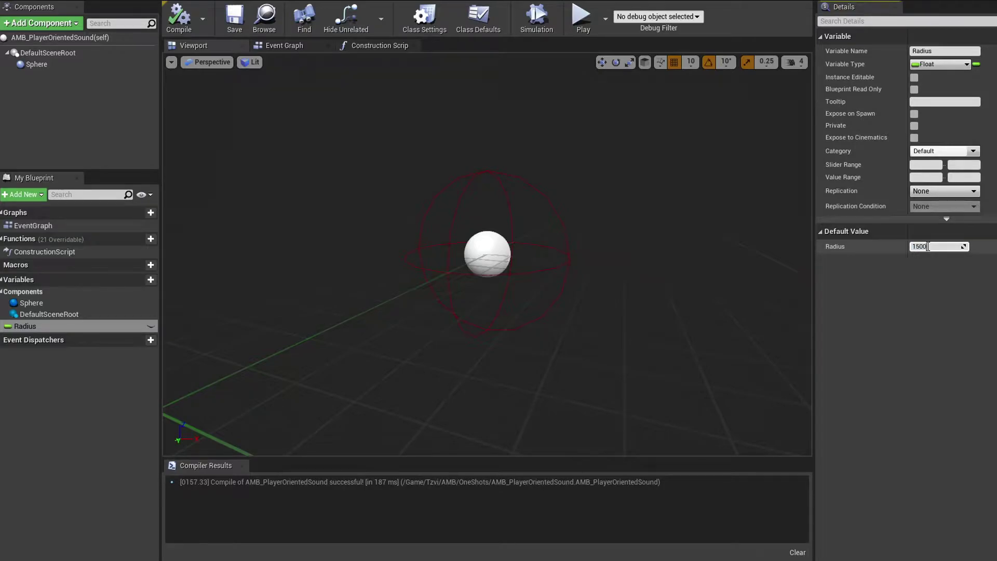
pyautogui.click(282, 46)
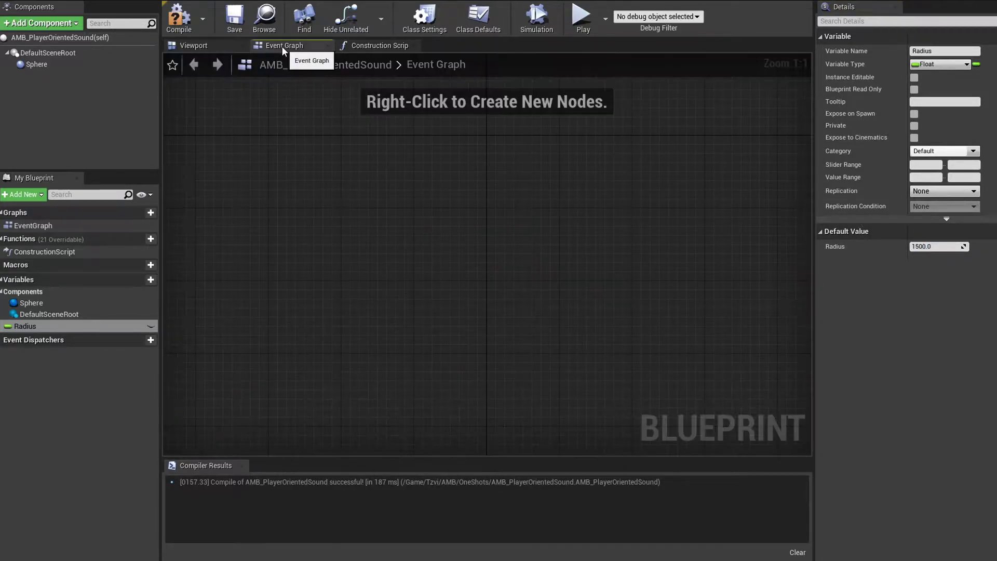
pyautogui.click(151, 327)
pyautogui.scroll(-6, 358, 293)
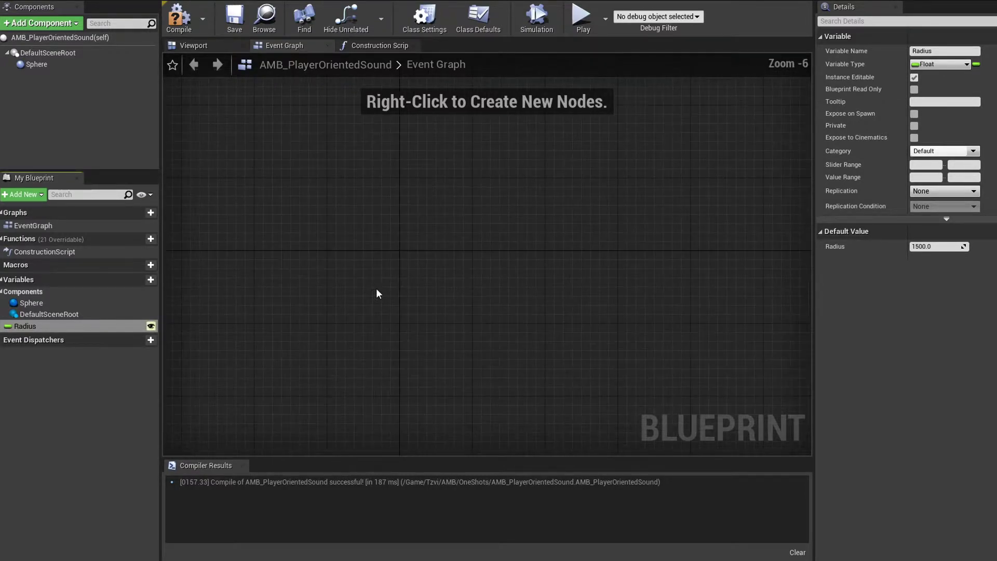
# - Add a Set Sphere Radius node targeting Sphere to the Construction Script and arrange the connected nodes
pyautogui.click(382, 48)
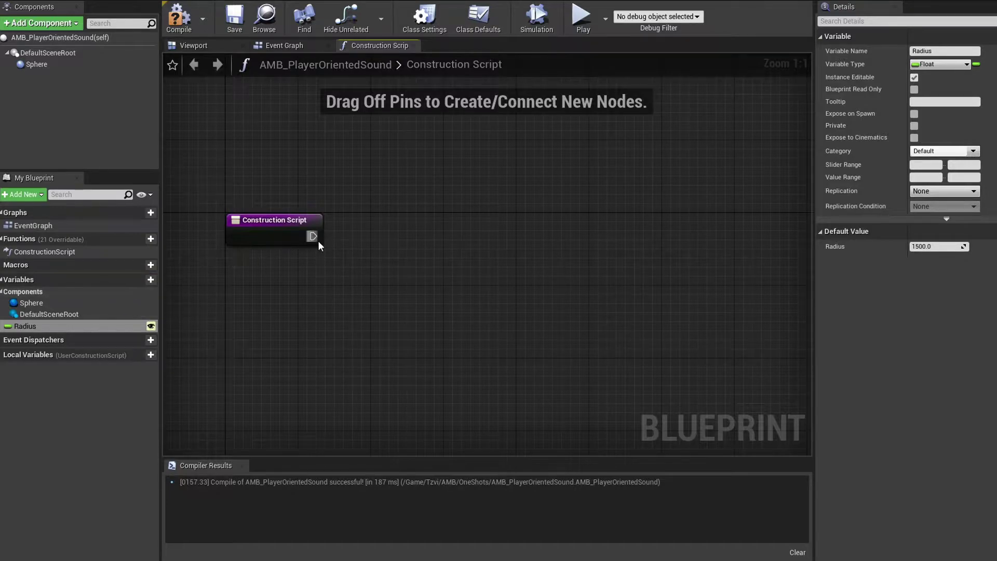
pyautogui.moveTo(344, 246); pyautogui.dragTo(391, 223)
pyautogui.write('rad')
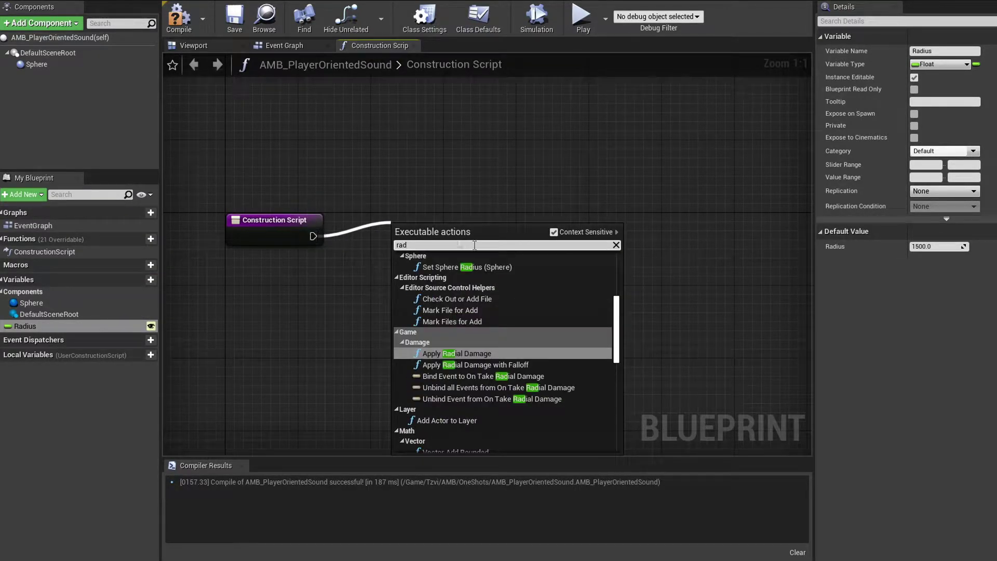
pyautogui.click(514, 267)
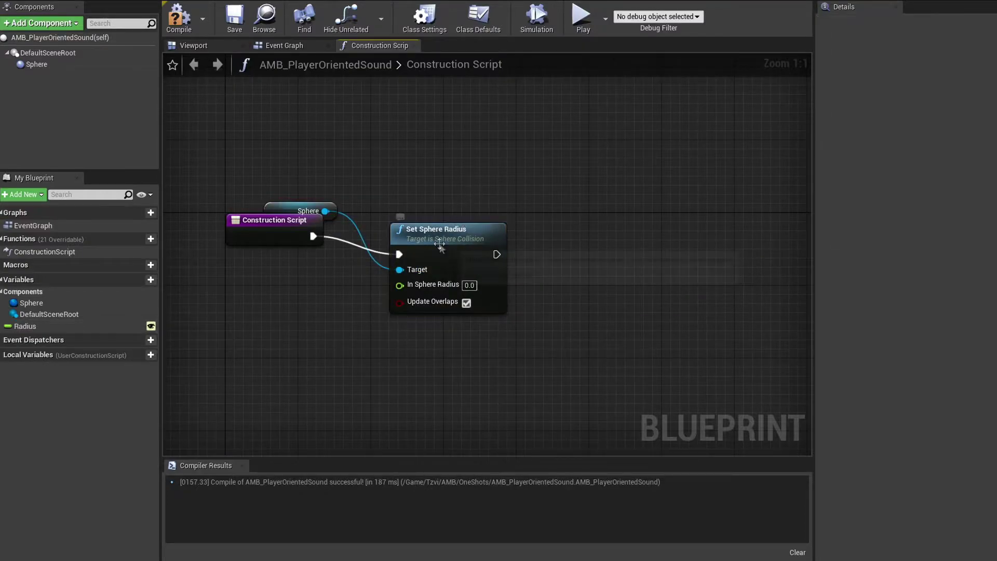
pyautogui.moveTo(439, 244); pyautogui.dragTo(458, 208)
pyautogui.moveTo(294, 211); pyautogui.dragTo(328, 275)
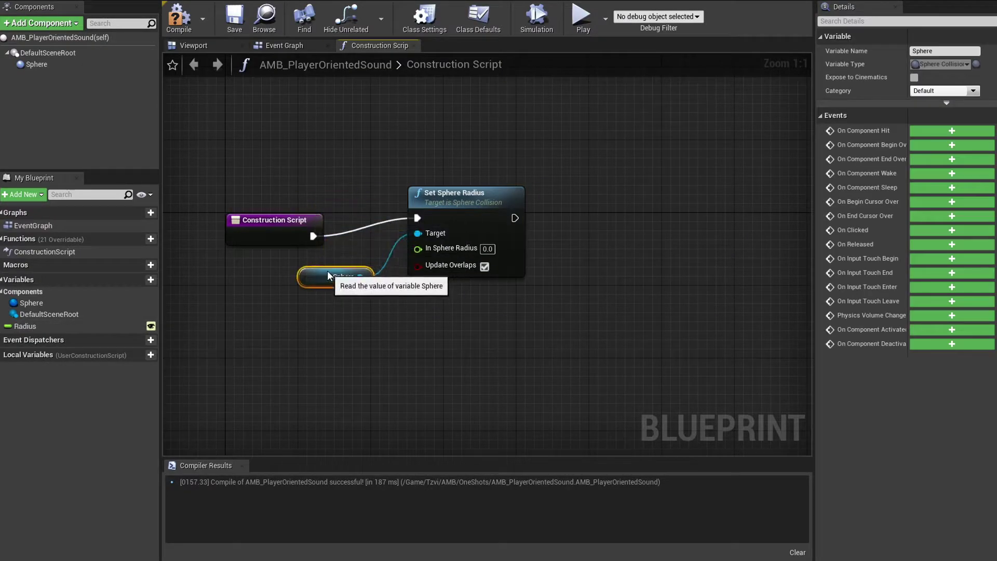
# - Add a getter for the Radius variable, feed it into In Sphere Radius, and compile the blueprint
pyautogui.moveTo(25, 326); pyautogui.dragTo(331, 331)
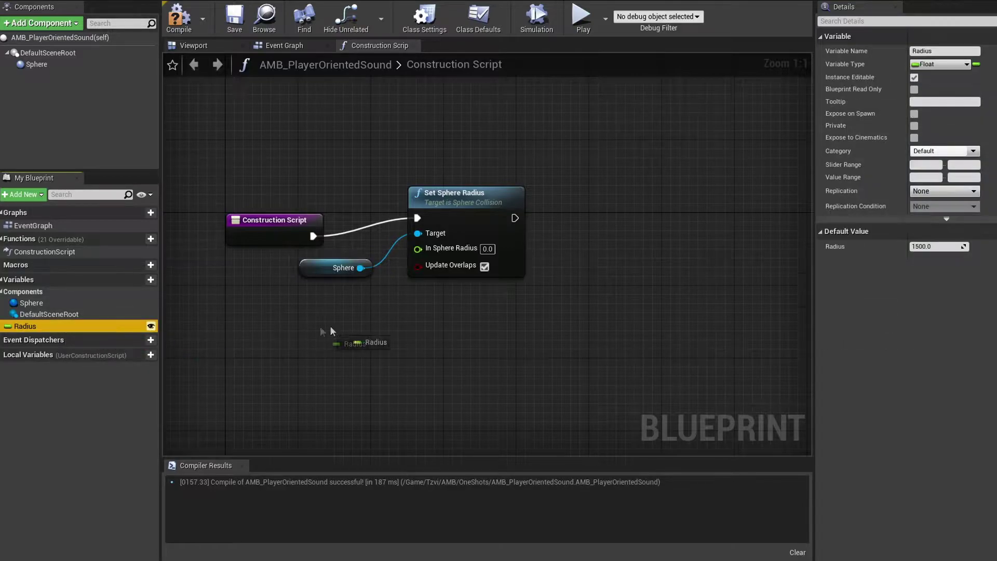
pyautogui.click(356, 342)
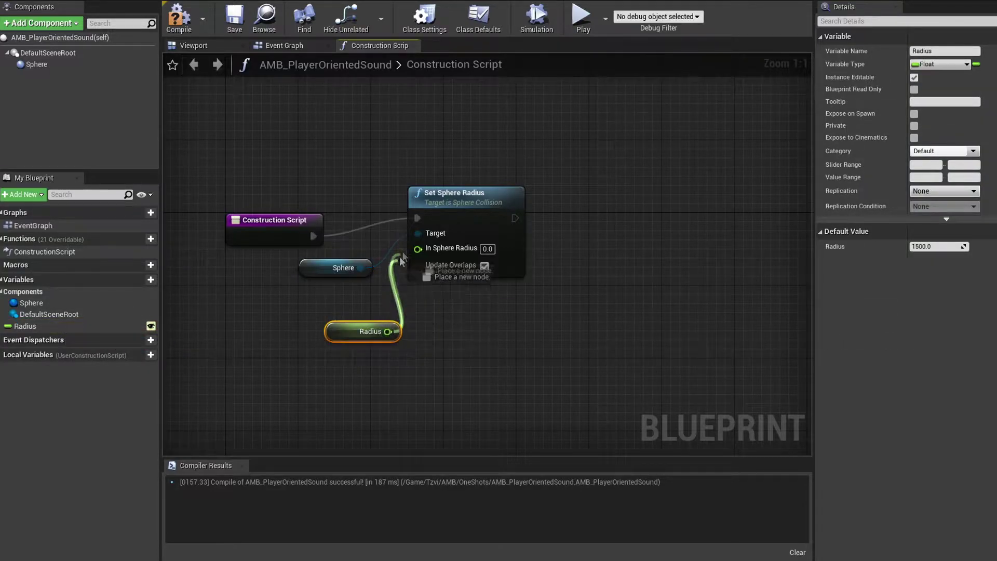
pyautogui.moveTo(358, 332); pyautogui.dragTo(349, 324)
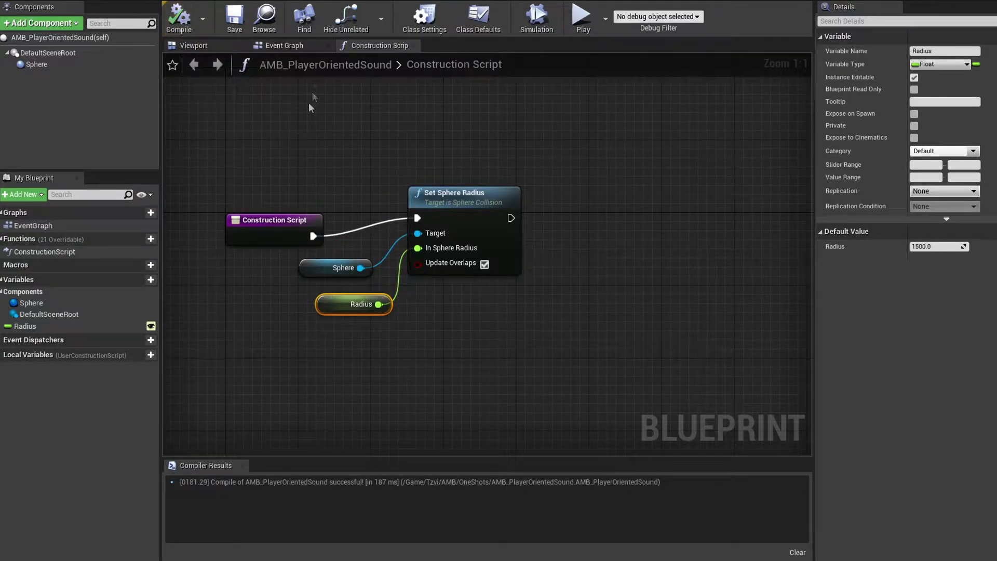
# - Add an On Component Begin Overlap event for Sphere to the Event Graph
pyautogui.click(303, 49)
pyautogui.click(37, 64)
pyautogui.rightClick(365, 220)
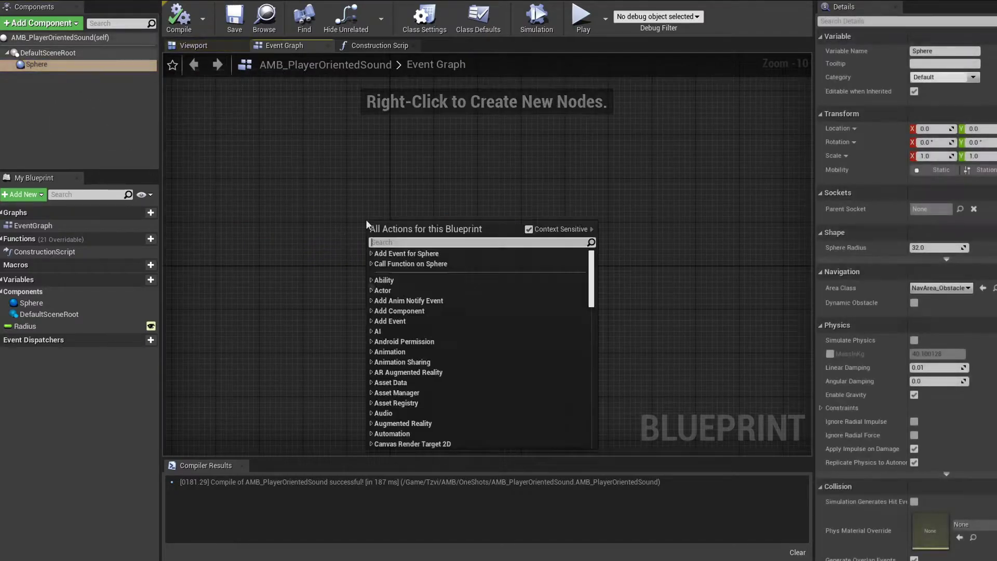
pyautogui.click(372, 254)
pyautogui.click(416, 275)
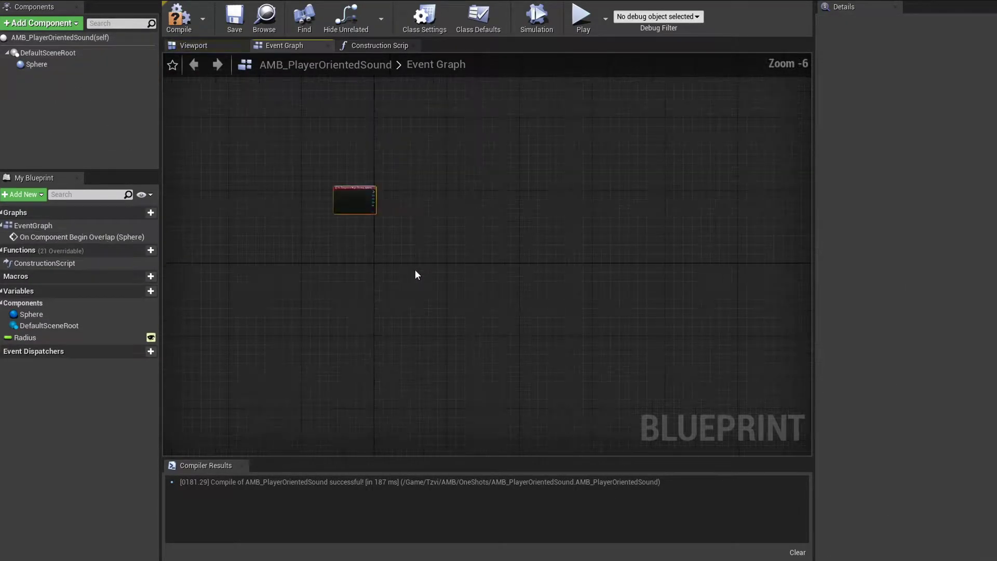
# - Add a Get Player Character node and compare it with the begin-overlap event's Other Actor using an Equal (==) node
pyautogui.scroll(8, 366, 295)
pyautogui.moveTo(366, 295); pyautogui.dragTo(370, 301, button='right')
pyautogui.rightClick(365, 294)
pyautogui.write('getplayer')
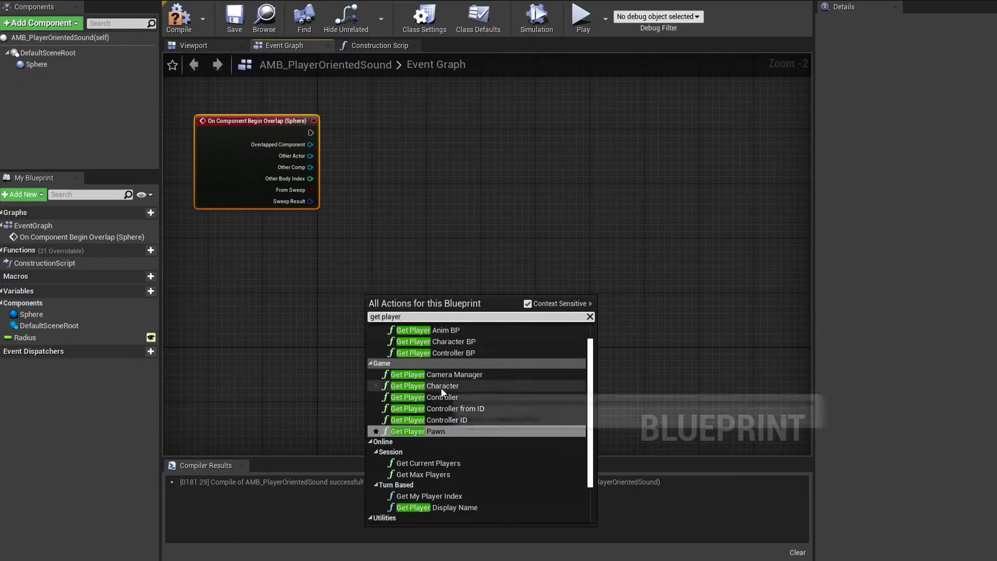
pyautogui.click(441, 387)
pyautogui.moveTo(402, 303); pyautogui.dragTo(241, 252)
pyautogui.moveTo(299, 262); pyautogui.dragTo(376, 219)
pyautogui.write('==')
pyautogui.click(408, 310)
pyautogui.keyDown('alt'); pyautogui.click(345, 218); pyautogui.keyUp('alt')
pyautogui.moveTo(346, 218)
pyautogui.mouseDown()
pyautogui.moveTo(340, 212)
pyautogui.moveTo(343, 235)
pyautogui.mouseUp()
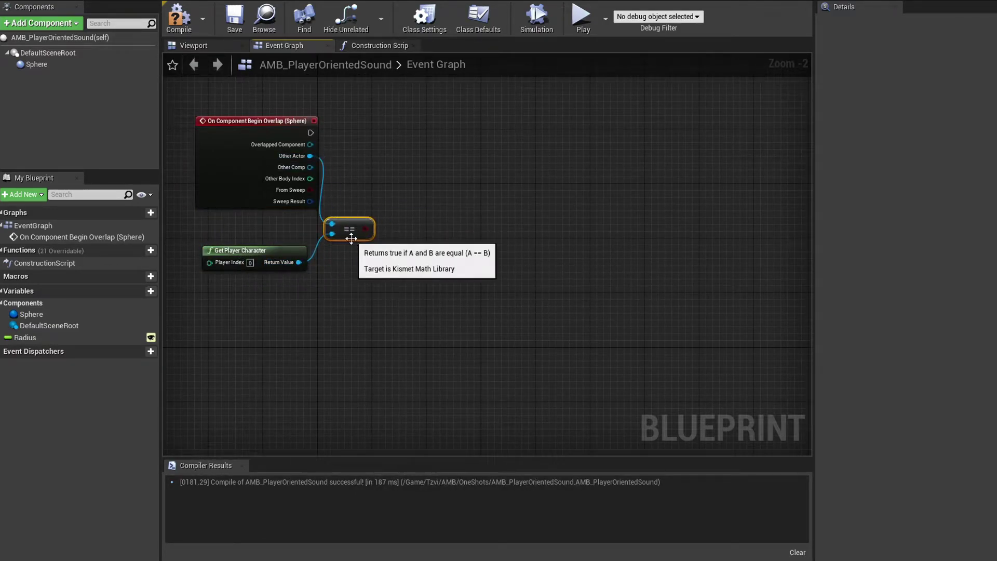
# - Run the begin-overlap event through a Branch on the comparison into Set Timer by Function Name, with function name AMBOneShots
pyautogui.moveTo(311, 132); pyautogui.dragTo(538, 144)
pyautogui.write('branch')
pyautogui.press('Return')
pyautogui.write('set timer')
pyautogui.click(601, 263)
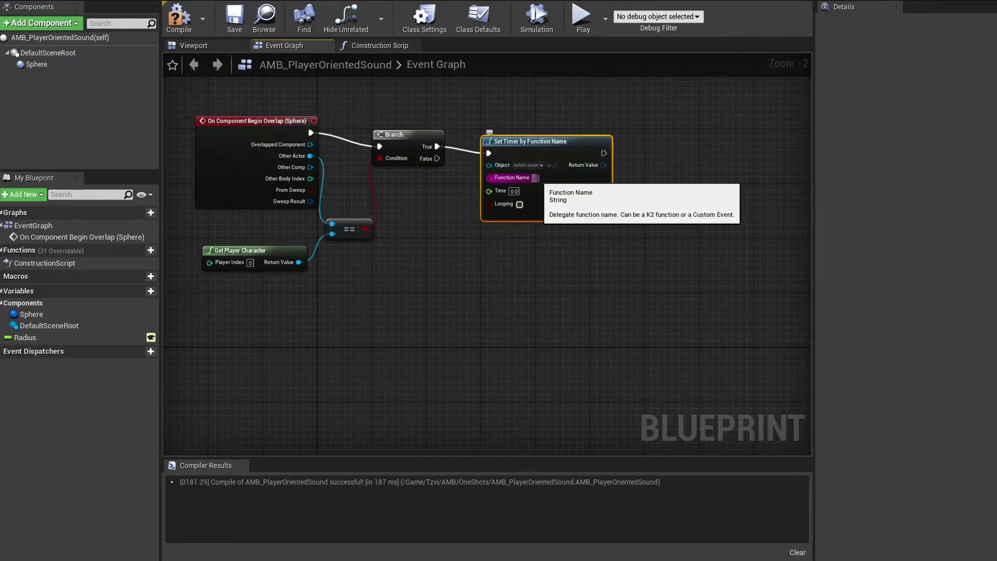
pyautogui.click(539, 178)
pyautogui.write('AMBOneShots')
# - Add an On Component End Overlap event for Sphere and place it below the Get Player Character node
pyautogui.click(35, 65)
pyautogui.rightClick(254, 293)
pyautogui.write('end overlap')
pyautogui.moveTo(281, 303); pyautogui.dragTo(231, 298)
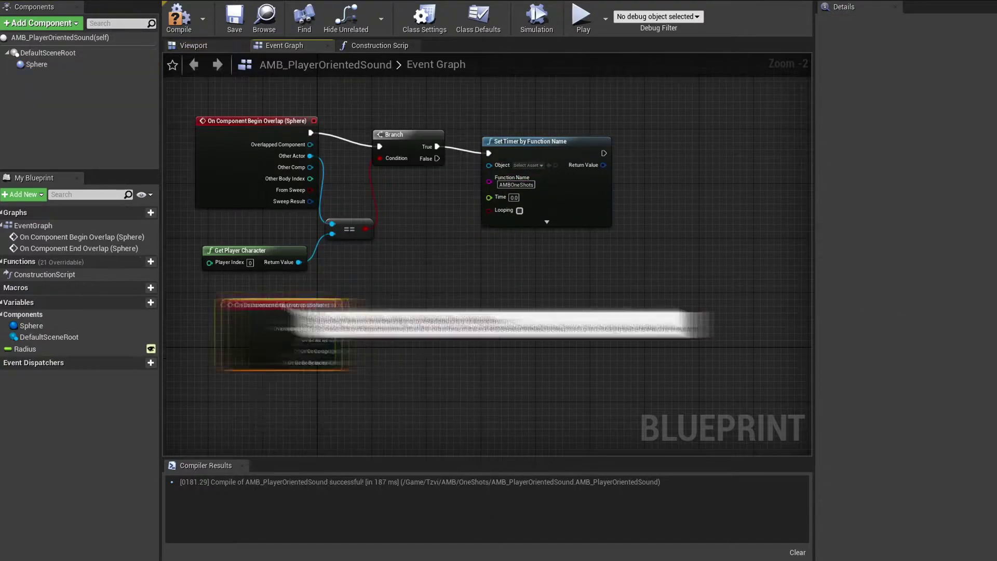
# - Compare the end-overlap event's Other Actor with the player character using a second Equal (==) node
pyautogui.moveTo(312, 334); pyautogui.dragTo(346, 326)
pyautogui.write('==')
pyautogui.click(391, 397)
pyautogui.moveTo(299, 263); pyautogui.dragTo(360, 292)
# - Route the end-overlap event through a Branch into Clear Timer by Function Name, with function name AMBOneShots
pyautogui.moveTo(313, 310); pyautogui.dragTo(503, 313)
pyautogui.write('branchclear timer')
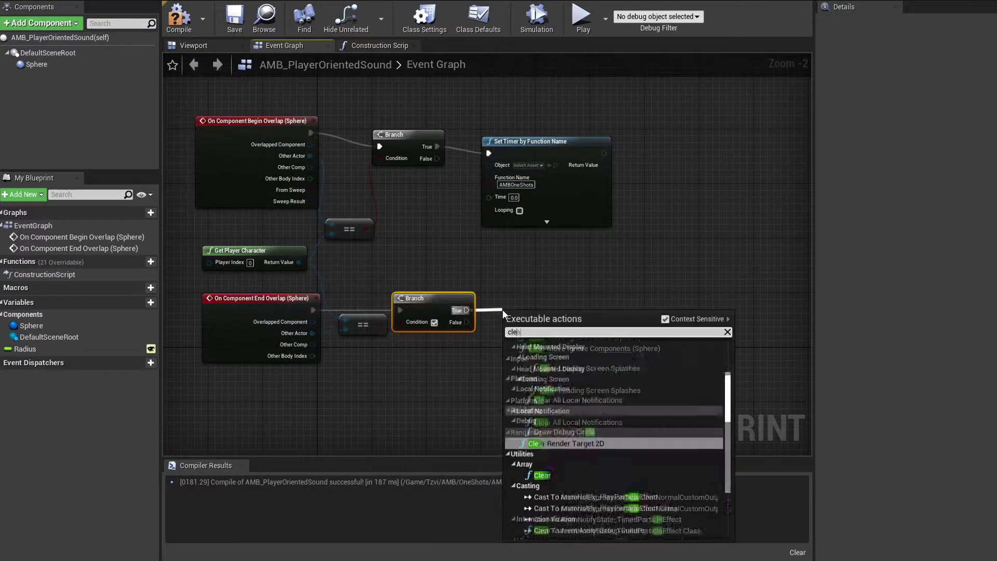
pyautogui.click(569, 362)
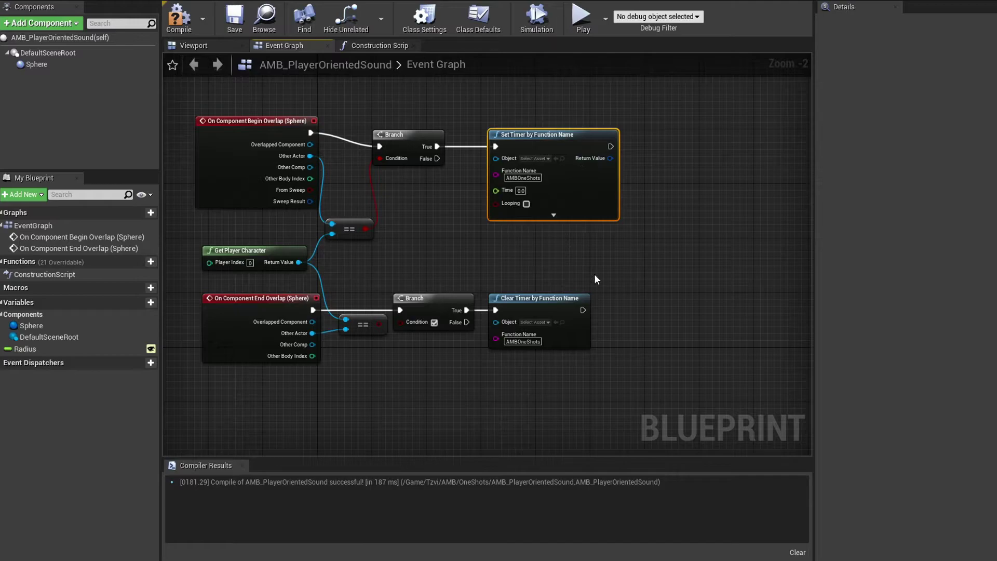
# - Add a custom event named AMBOneShots below the end-overlap nodes
pyautogui.moveTo(595, 276); pyautogui.dragTo(593, 224, button='right')
pyautogui.rightClick(327, 372)
pyautogui.write('custom')
pyautogui.press('Return')
pyautogui.write('AMBOneShots')
pyautogui.press('Return')
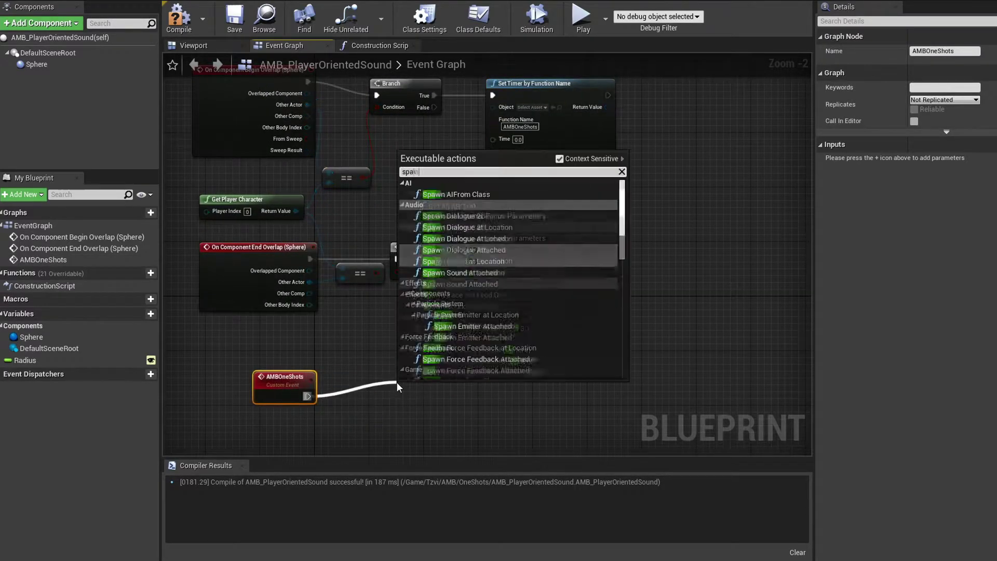
# - Connect AMBOneShots to a Spawn Sound at Location node and promote its Sound input to an instance-editable variable
pyautogui.write('wn')
pyautogui.click(464, 262)
pyautogui.moveTo(567, 398); pyautogui.dragTo(562, 349, button='right')
pyautogui.click(340, 352)
pyautogui.moveTo(393, 345); pyautogui.dragTo(330, 377)
pyautogui.click(151, 373)
# - Feed the Set Timer node's Time from a Random Float in Range node, with its Min and Max promoted to variables
pyautogui.moveTo(526, 303); pyautogui.dragTo(503, 416, button='right')
pyautogui.moveTo(466, 203); pyautogui.dragTo(412, 227)
pyautogui.write('random')
pyautogui.click(488, 280)
pyautogui.click(441, 259)
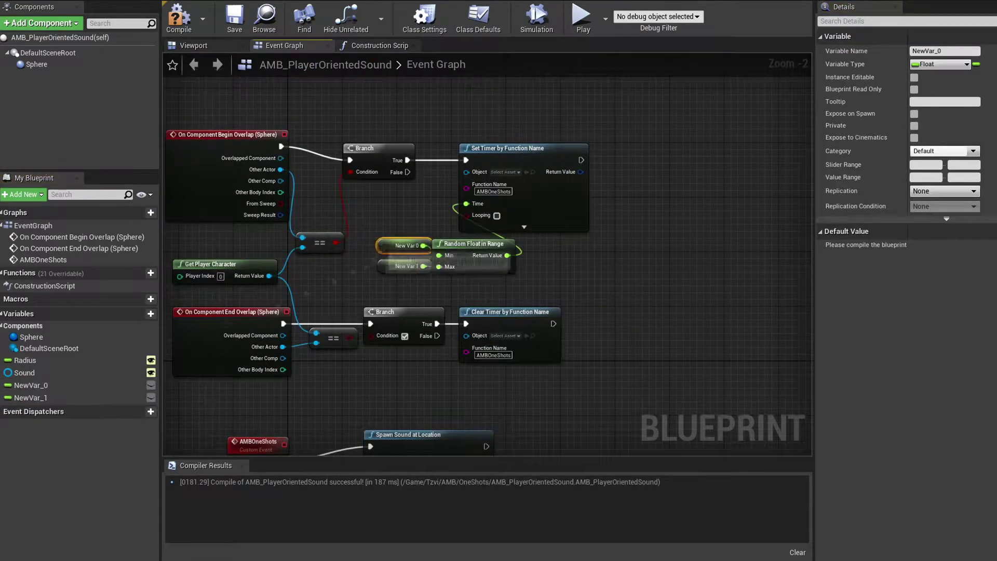
# - Name the range variables Time_Min and Time_Max, make them instance editable, compile, and align their getter nodes
pyautogui.doubleClick(31, 398)
pyautogui.write('Time_Max')
pyautogui.click(151, 398)
pyautogui.click(179, 18)
pyautogui.moveTo(366, 231); pyautogui.dragTo(397, 280)
pyautogui.moveTo(387, 272); pyautogui.dragTo(380, 272)
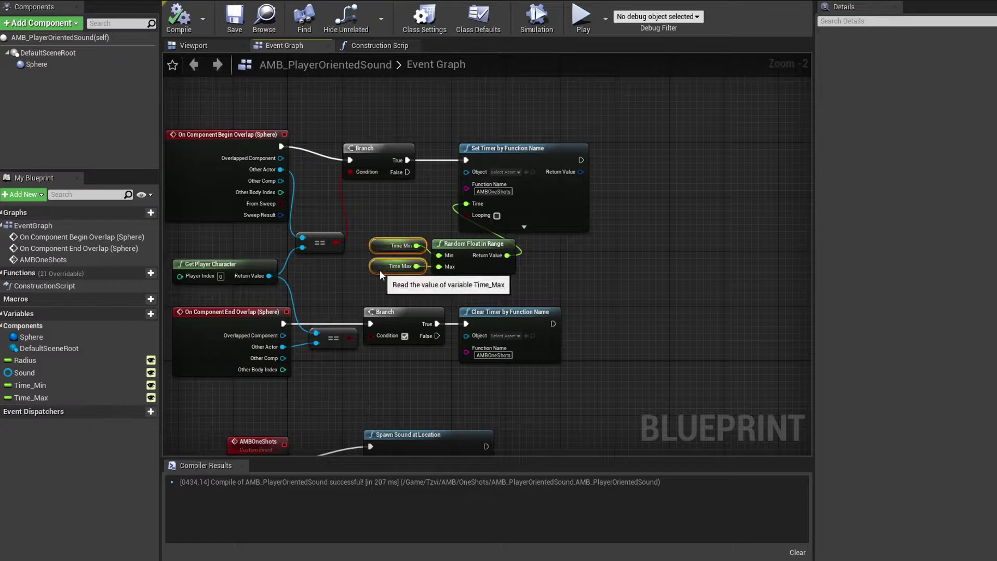
# - Add a custom event named Retrigger above the Set Timer by Function Name node and wire it into that node
pyautogui.moveTo(448, 292); pyautogui.dragTo(418, 334, button='right')
pyautogui.rightClick(411, 148)
pyautogui.click(460, 224)
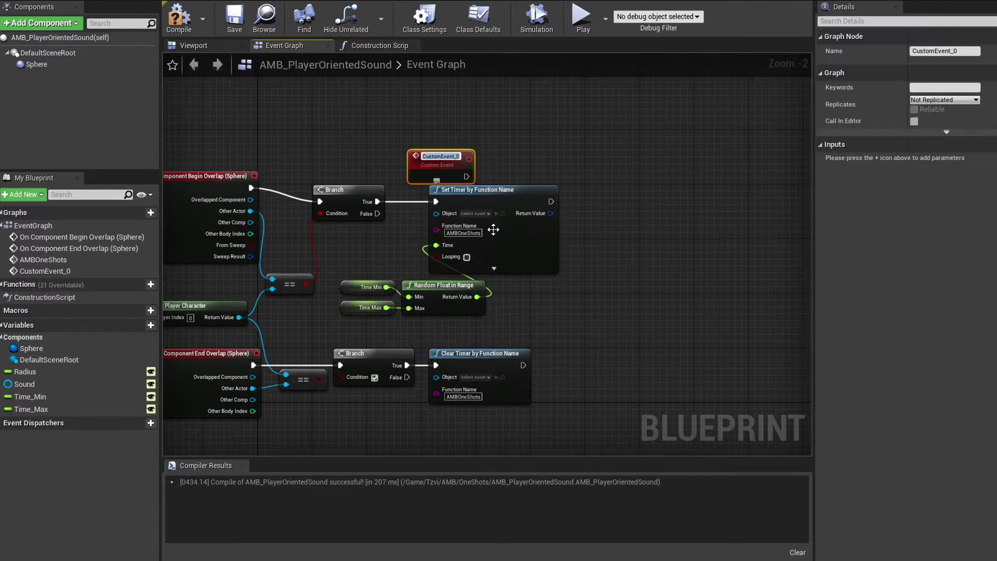
pyautogui.write('Retrigger')
pyautogui.press('Return')
pyautogui.moveTo(459, 179); pyautogui.dragTo(418, 165)
# - Call the Retrigger event after the Spawn Sound at Location node
pyautogui.moveTo(587, 355); pyautogui.dragTo(536, 221, button='right')
pyautogui.moveTo(405, 354); pyautogui.dragTo(481, 340)
pyautogui.write('retrigger')
pyautogui.press('Return')
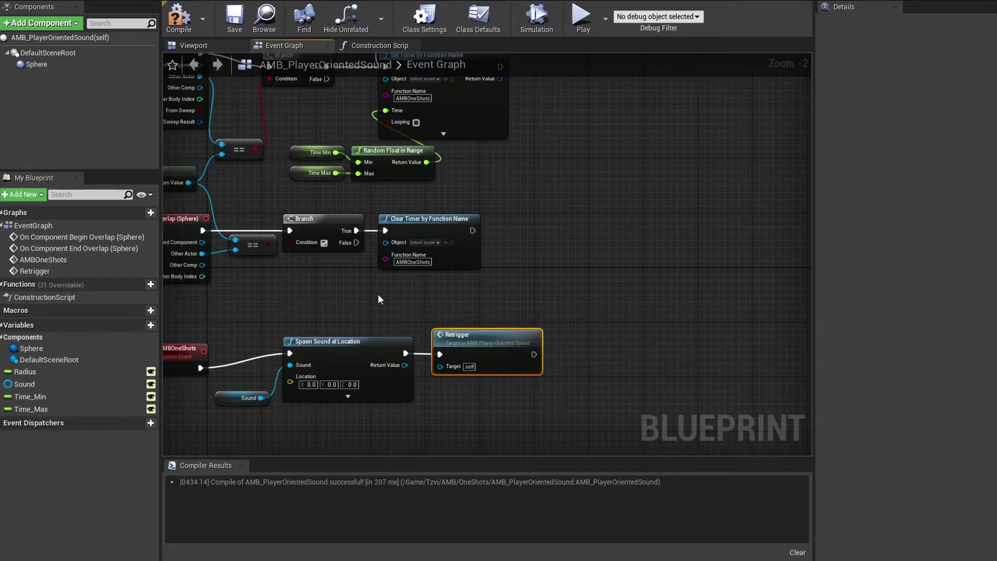
# - Add a Get Player Character node below AMBOneShots and feed it into a GetActorLocation node
pyautogui.moveTo(378, 294); pyautogui.dragTo(537, 102, button='right')
pyautogui.rightClick(298, 281)
pyautogui.write('get player character')
pyautogui.press('Return')
pyautogui.moveTo(359, 285); pyautogui.dragTo(366, 284)
pyautogui.moveTo(420, 315); pyautogui.dragTo(364, 284)
pyautogui.write('get actor location')
pyautogui.press('Return')
# - Add Get Actor Forward Vector, Get Actor Right Vector and Get Actor Up Vector nodes fed by the player character
pyautogui.moveTo(381, 373); pyautogui.dragTo(402, 342, button='right')
pyautogui.rightClick(369, 328)
pyautogui.write('get actor forward')
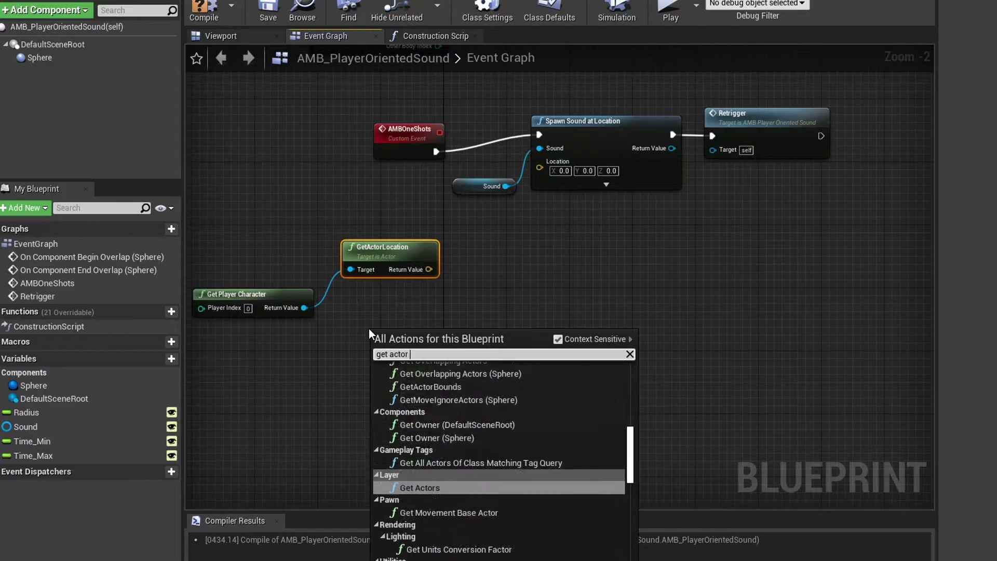
pyautogui.press('Return')
pyautogui.moveTo(414, 343); pyautogui.dragTo(339, 367)
pyautogui.write('get actor right')
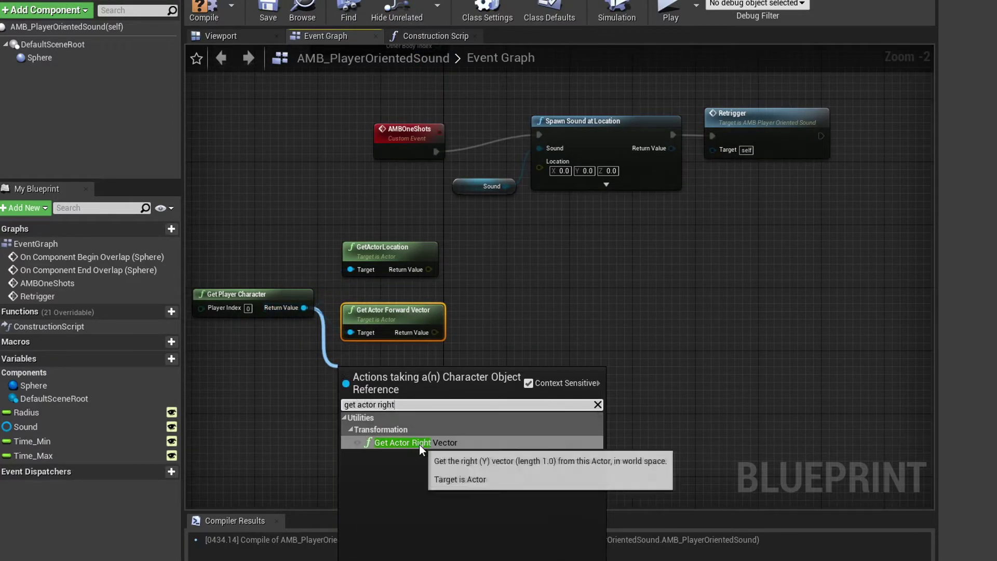
pyautogui.press('Return')
pyautogui.moveTo(303, 308); pyautogui.dragTo(344, 428)
pyautogui.write('get actor up')
pyautogui.press('Return')
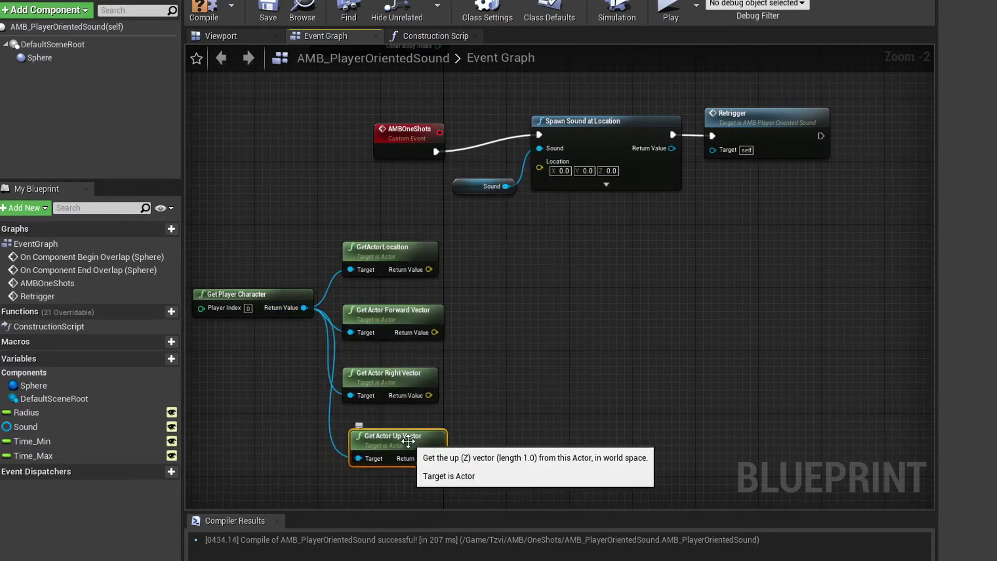
# - Place two Break Vector nodes, one above the other, beside the actor vector nodes
pyautogui.rightClick(578, 361)
pyautogui.write('break vector')
pyautogui.press('Return')
pyautogui.moveTo(636, 369); pyautogui.dragTo(594, 307)
pyautogui.hotkey('ctrl', 'c')
pyautogui.hotkey('ctrl', 'v')
pyautogui.moveTo(621, 412); pyautogui.dragTo(598, 411)
# - Promote the In Vec input of both Break Vector nodes to variables and arrange the getter nodes beside them
pyautogui.rightClick(539, 424)
pyautogui.click(535, 198)
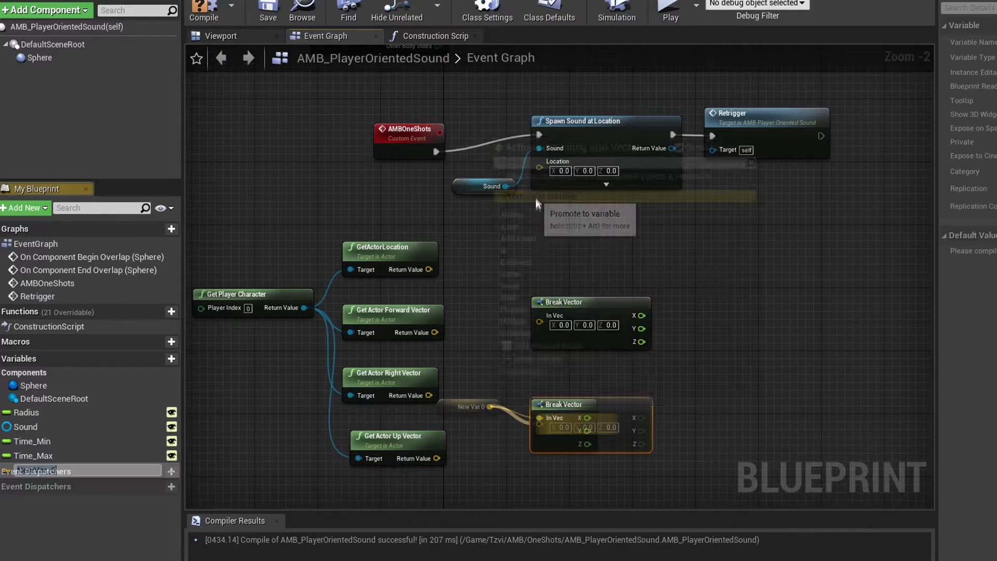
pyautogui.moveTo(465, 408); pyautogui.dragTo(481, 416)
pyautogui.rightClick(540, 322)
pyautogui.click(556, 358)
pyautogui.moveTo(464, 310); pyautogui.dragTo(485, 324)
pyautogui.moveTo(557, 343); pyautogui.dragTo(565, 367)
pyautogui.moveTo(565, 366); pyautogui.dragTo(513, 315, button='right')
pyautogui.moveTo(520, 338); pyautogui.dragTo(452, 379)
pyautogui.moveTo(507, 396); pyautogui.dragTo(523, 403)
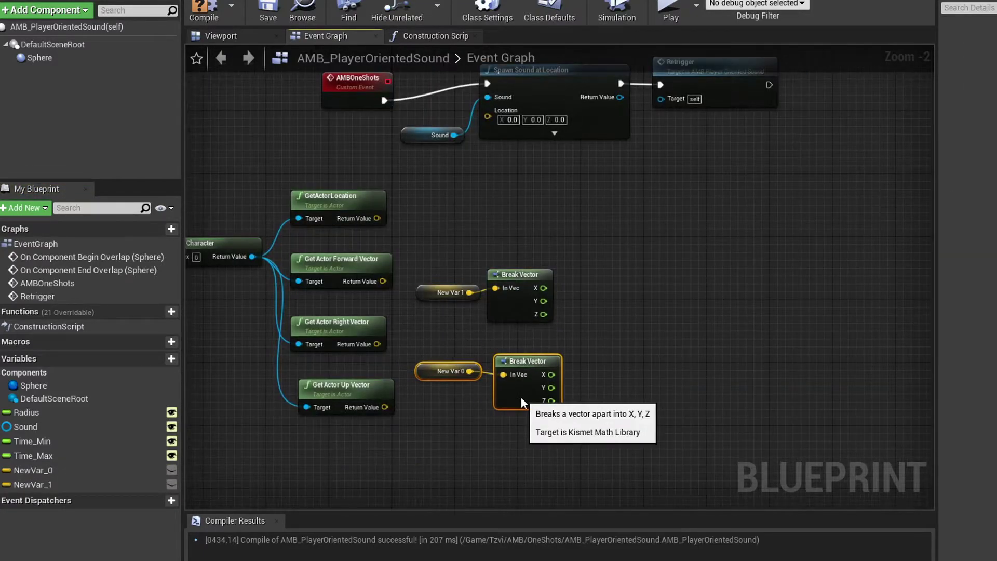
# - Rename the two vector variables Min and Max, make them instance editable, and order them below Time_Max
pyautogui.click(435, 294)
pyautogui.click(76, 473)
pyautogui.click(171, 470)
pyautogui.click(171, 486)
pyautogui.moveTo(31, 484); pyautogui.dragTo(21, 457)
pyautogui.doubleClick(76, 482)
pyautogui.doubleClick(33, 470)
pyautogui.write('Max')
pyautogui.press('Return')
pyautogui.moveTo(32, 470); pyautogui.dragTo(33, 455)
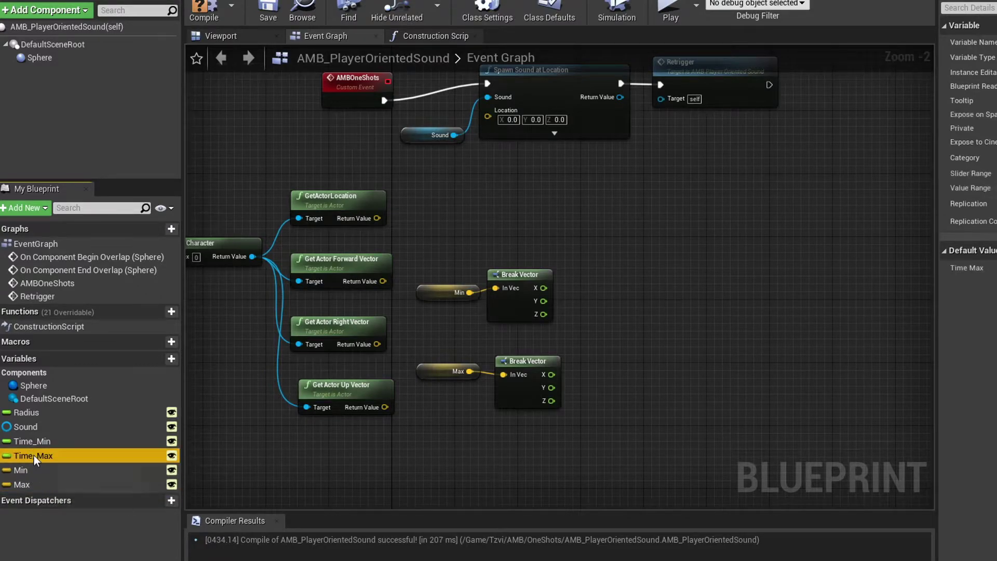
pyautogui.click(34, 469)
# - Add a Random Float in Range node from the Min vector's X output and stack two copies below it
pyautogui.moveTo(537, 435); pyautogui.dragTo(399, 453, button='right')
pyautogui.moveTo(405, 306); pyautogui.dragTo(463, 291)
pyautogui.write('random float')
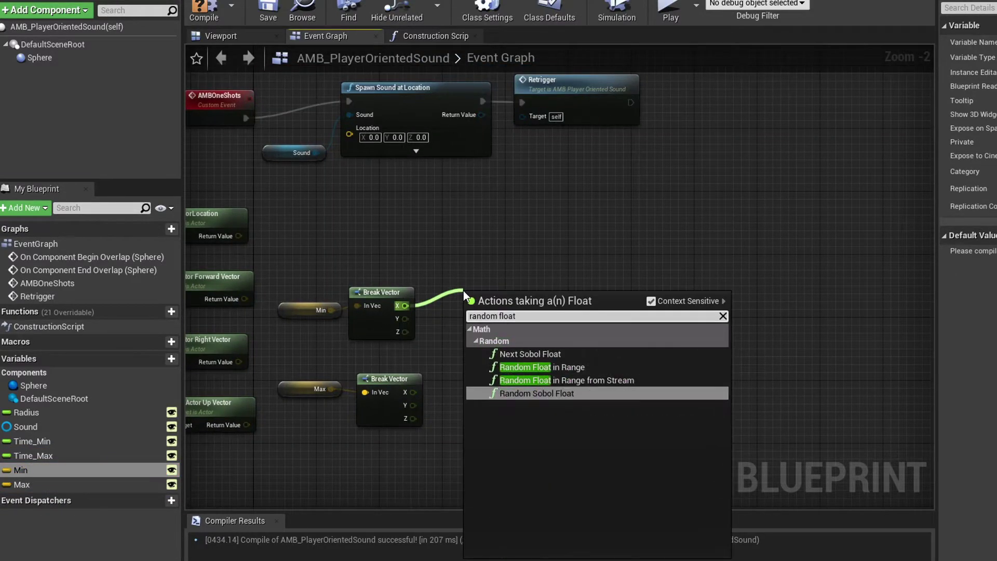
pyautogui.press('Return')
pyautogui.hotkey('ctrl', 'c')
pyautogui.click(503, 347)
pyautogui.hotkey('ctrl', 'v')
pyautogui.moveTo(533, 347); pyautogui.dragTo(495, 347)
pyautogui.hotkey('ctrl', 'v')
pyautogui.moveTo(531, 423); pyautogui.dragTo(493, 423)
# - Label the random float nodes x-axis, y-axis and z-axis, and wire the matching Min and Max vector components into them
pyautogui.moveTo(591, 416); pyautogui.dragTo(597, 360, button='right')
pyautogui.write('x-axis')
pyautogui.click(481, 274)
pyautogui.write('y-axis')
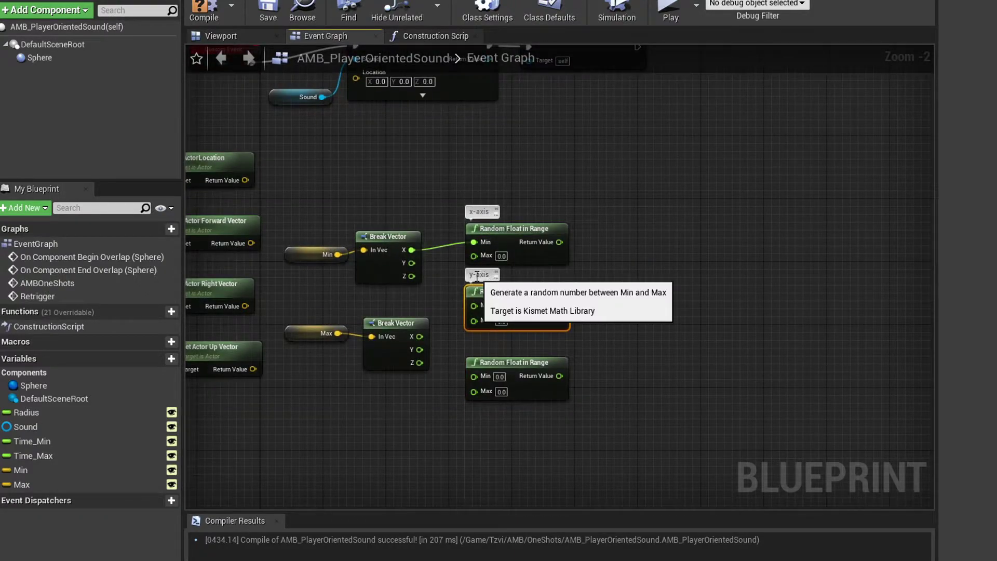
pyautogui.click(473, 346)
pyautogui.write('z-axis')
pyautogui.moveTo(412, 262); pyautogui.dragTo(474, 305)
pyautogui.moveTo(421, 337); pyautogui.dragTo(474, 318)
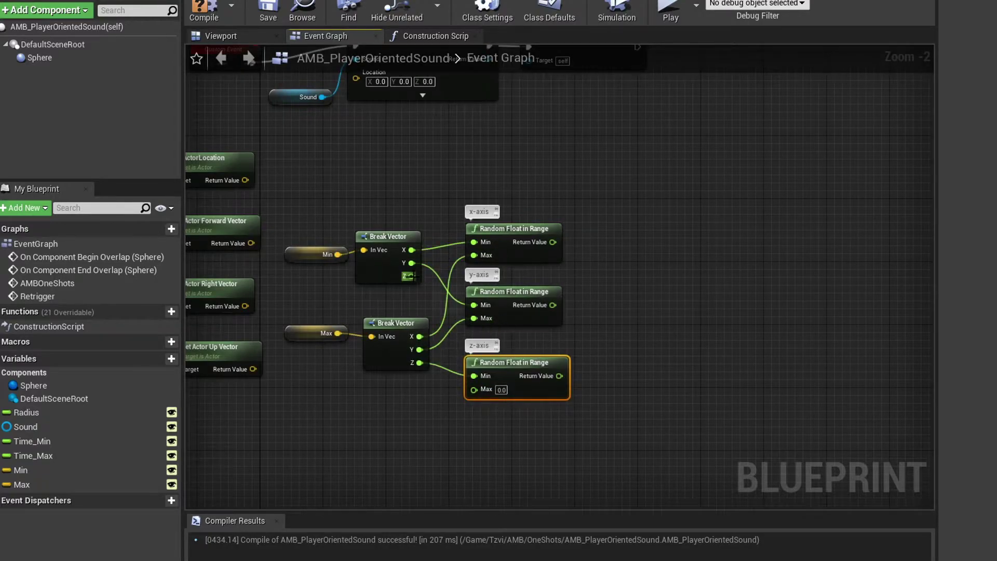
# - Add three vector-by-float multiply nodes, one beside each Random Float in Range node
pyautogui.moveTo(626, 240); pyautogui.dragTo(490, 267, button='right')
pyautogui.rightClick(490, 268)
pyautogui.write('float *')
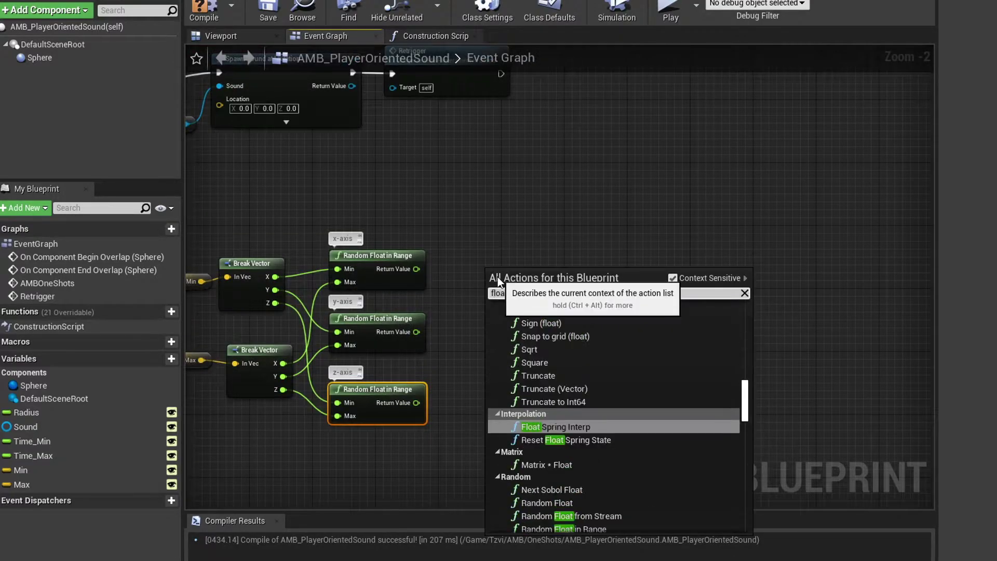
pyautogui.click(559, 479)
pyautogui.moveTo(558, 299); pyautogui.dragTo(540, 275)
pyautogui.hotkey('ctrl', 'v')
pyautogui.moveTo(585, 363); pyautogui.dragTo(546, 349)
pyautogui.hotkey('ctrl', 'v')
pyautogui.moveTo(558, 419); pyautogui.dragTo(534, 419)
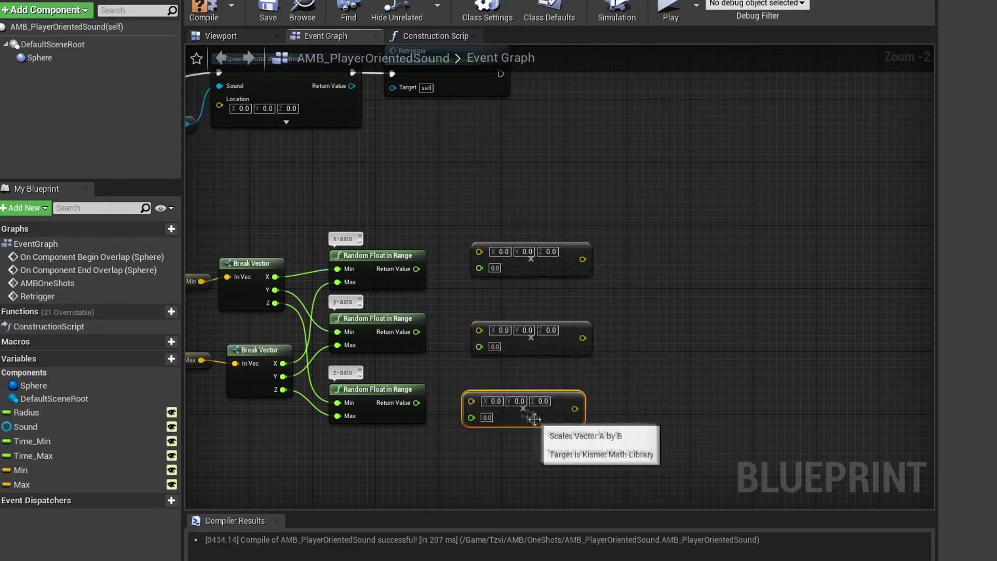
# - Connect each random float and the forward, right and up vectors to the three multiply nodes
pyautogui.moveTo(417, 403); pyautogui.dragTo(471, 415)
pyautogui.moveTo(416, 332); pyautogui.dragTo(479, 347)
pyautogui.moveTo(417, 269); pyautogui.dragTo(479, 268)
pyautogui.moveTo(507, 296); pyautogui.dragTo(587, 288, button='right')
pyautogui.scroll(-1, 587, 288)
pyautogui.moveTo(243, 293); pyautogui.dragTo(570, 274)
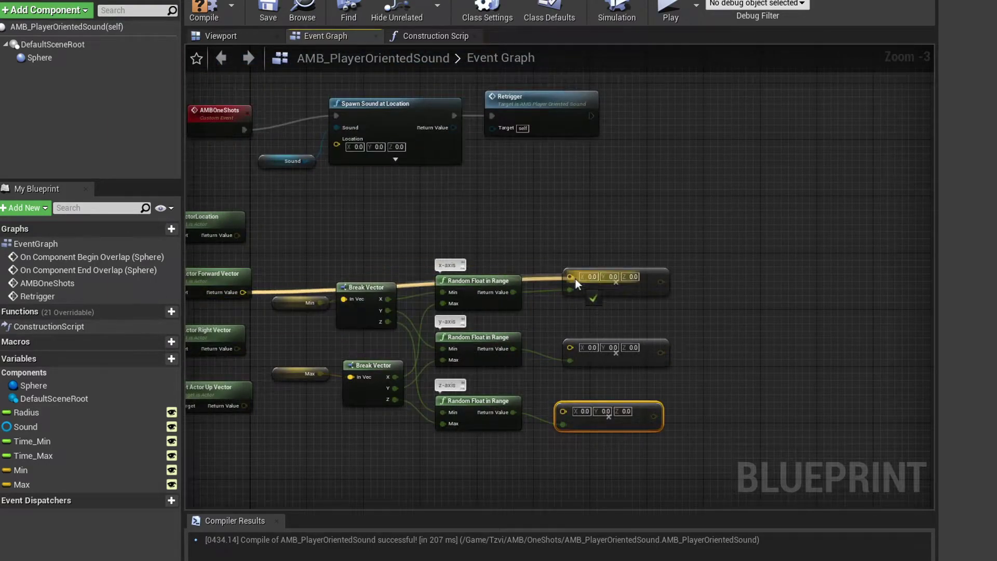
pyautogui.moveTo(237, 348); pyautogui.dragTo(570, 344)
pyautogui.moveTo(244, 406); pyautogui.dragTo(562, 409)
# - Add a vector addition node with three inputs and sum the outputs of the three multiply nodes in it
pyautogui.moveTo(599, 350); pyautogui.dragTo(677, 347)
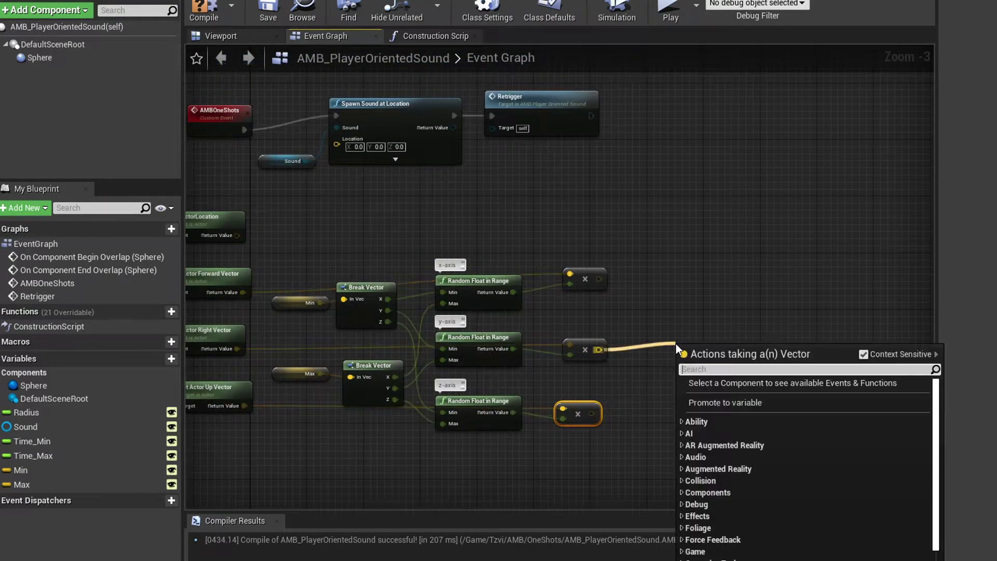
pyautogui.write('vector +')
pyautogui.click(756, 438)
pyautogui.click(775, 367)
pyautogui.moveTo(723, 374); pyautogui.dragTo(708, 366)
pyautogui.keyDown('alt'); pyautogui.click(669, 345); pyautogui.keyUp('alt')
pyautogui.moveTo(599, 279); pyautogui.dragTo(669, 347)
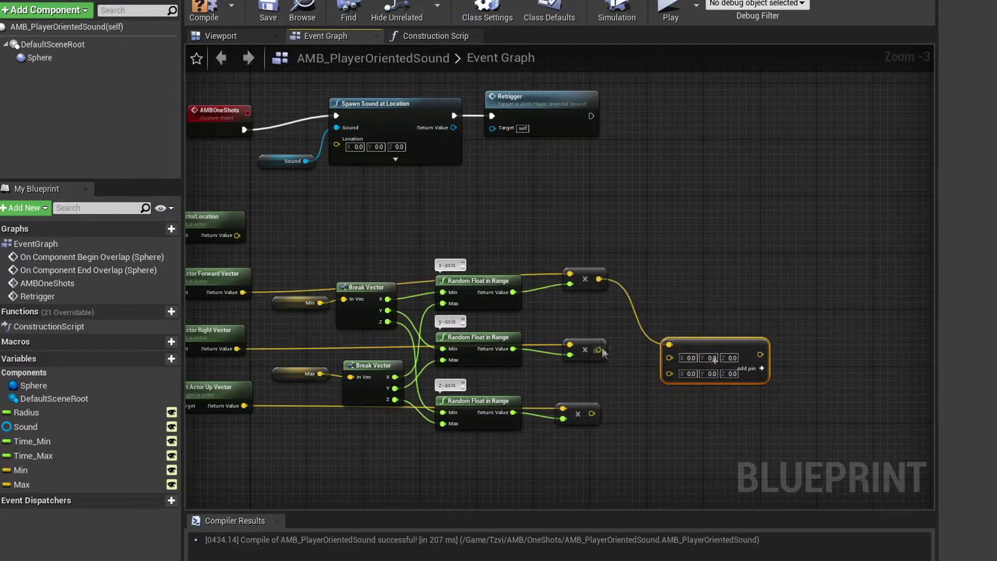
pyautogui.moveTo(599, 350); pyautogui.dragTo(669, 358)
pyautogui.moveTo(592, 414); pyautogui.dragTo(664, 346)
# - Duplicate the vector addition node, remove its third input, and use it to add the summed offset to the player's GetActorLocation
pyautogui.hotkey('ctrl', 'v')
pyautogui.moveTo(696, 254); pyautogui.dragTo(669, 244)
pyautogui.rightClick(651, 281)
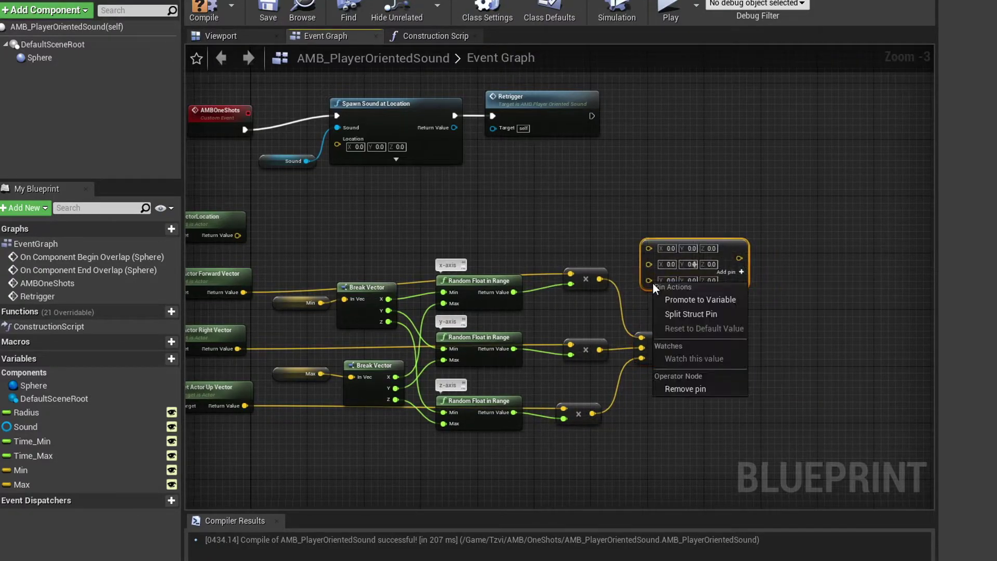
pyautogui.click(689, 388)
pyautogui.moveTo(684, 342); pyautogui.dragTo(648, 263)
pyautogui.moveTo(238, 236); pyautogui.dragTo(292, 235, button='right')
pyautogui.moveTo(291, 234); pyautogui.dragTo(703, 249)
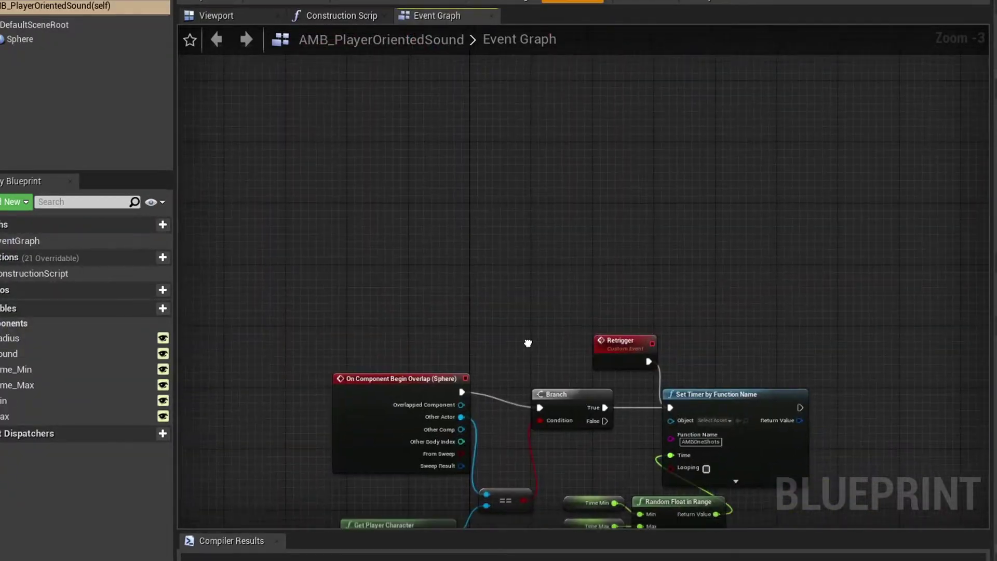
# - Add an Event BeginPlay node above the begin-overlap event and connect it to a For Each Loop
pyautogui.rightClick(376, 228)
pyautogui.write('event begin')
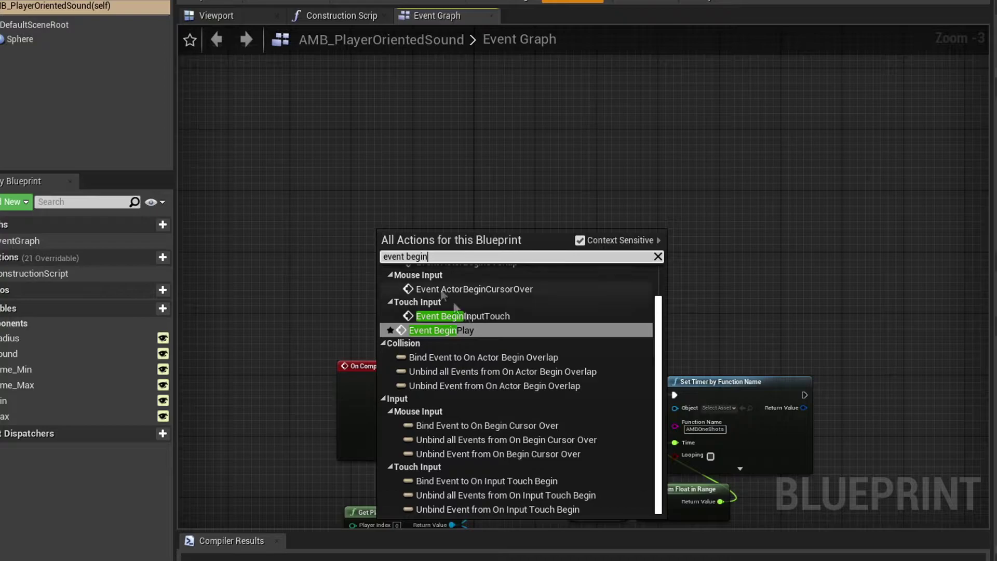
pyautogui.press('Return')
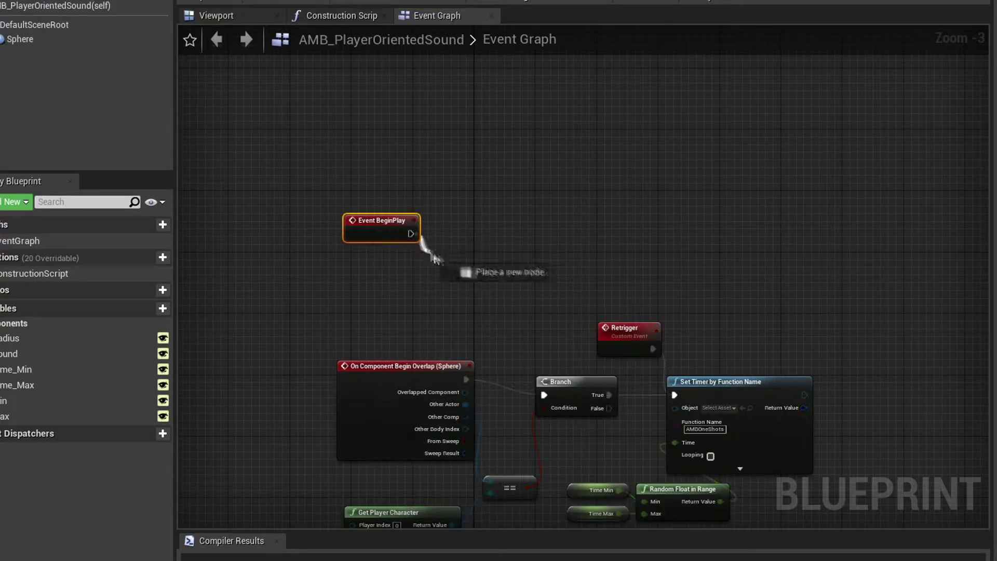
pyautogui.moveTo(436, 259); pyautogui.dragTo(385, 283)
pyautogui.write('for each')
pyautogui.press('Return')
# - Feed the loop's Array from a Get Overlapping Actors node with its class filter set to BP Player Character
pyautogui.write('get overlap')
pyautogui.click(491, 344)
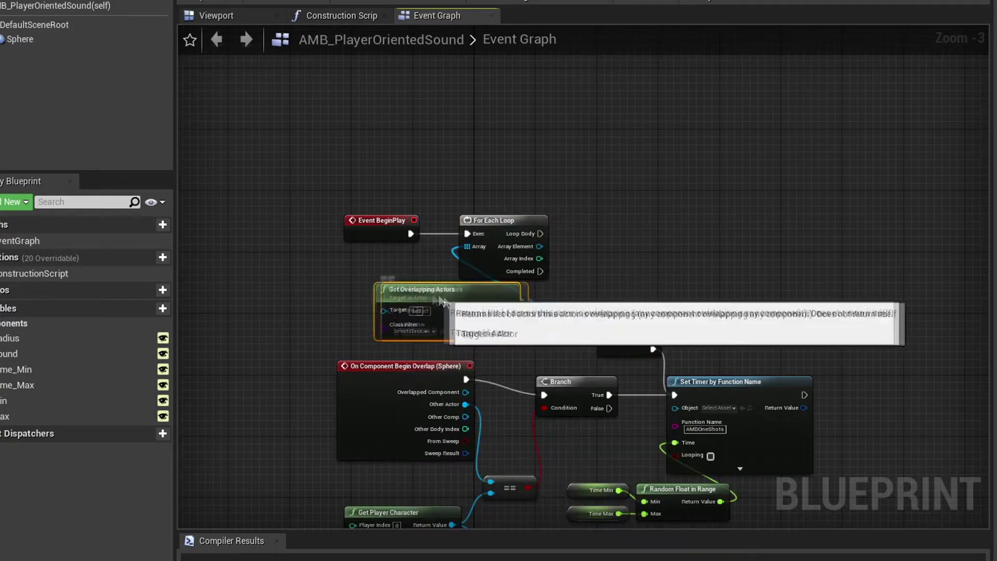
pyautogui.moveTo(441, 300); pyautogui.dragTo(364, 278)
pyautogui.click(342, 309)
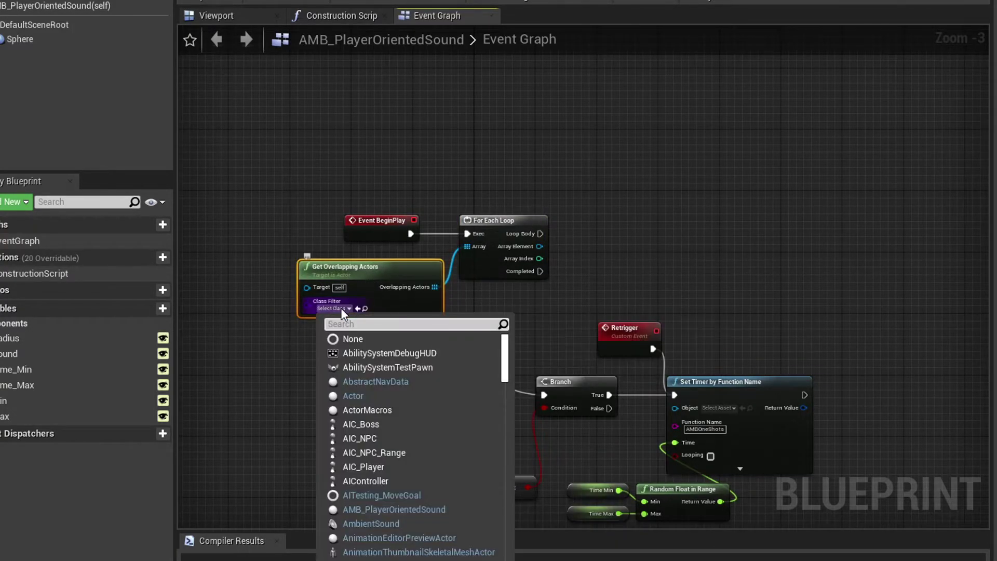
pyautogui.write('player cha')
pyautogui.click(393, 355)
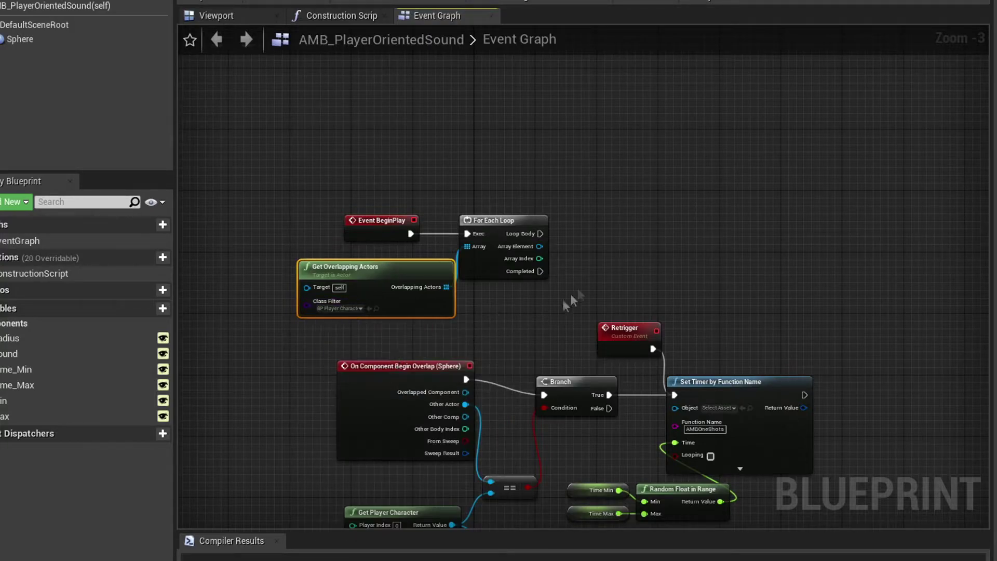
# - Add a Branch node to the For Each Loop's Loop Body output
pyautogui.moveTo(666, 243); pyautogui.dragTo(521, 269, button='right')
pyautogui.moveTo(395, 259); pyautogui.dragTo(475, 251)
pyautogui.write('branch')
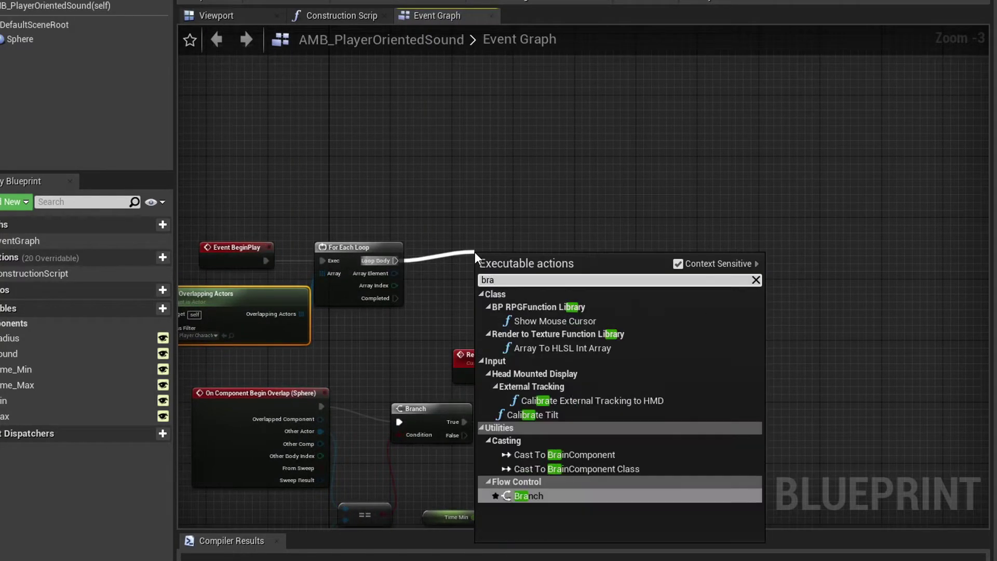
pyautogui.click(559, 496)
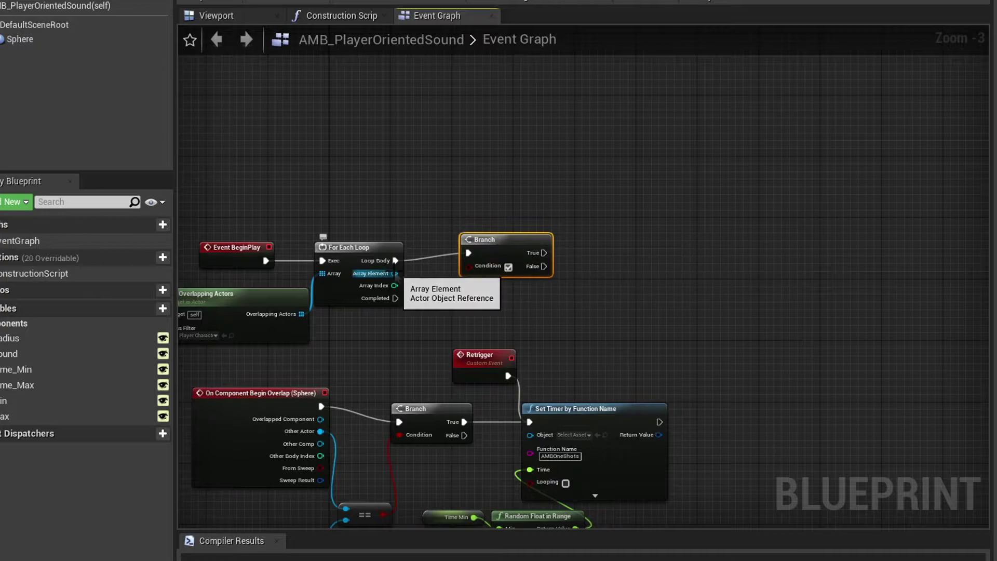
# - Compare the loop's Array Element with a Get Player Character BP node using an equality node
pyautogui.moveTo(395, 273); pyautogui.dragTo(391, 328)
pyautogui.write('=')
pyautogui.click(486, 360)
pyautogui.write('get player')
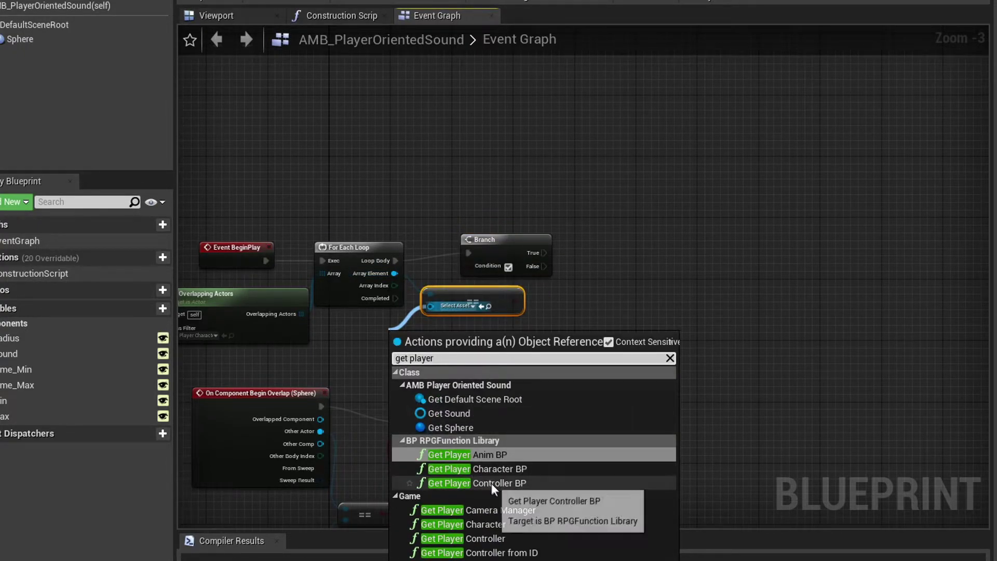
pyautogui.click(522, 470)
pyautogui.moveTo(433, 348); pyautogui.dragTo(364, 332)
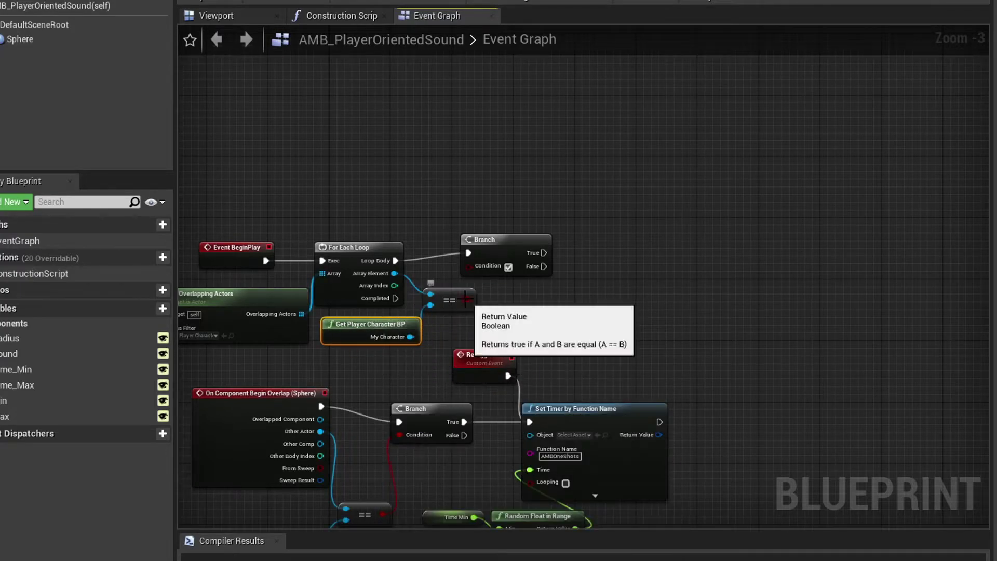
# - Wire the equality result into the new Branch's Condition and its True output into Set Timer by Function Name
pyautogui.moveTo(468, 299); pyautogui.dragTo(469, 265)
pyautogui.moveTo(533, 253); pyautogui.dragTo(588, 270)
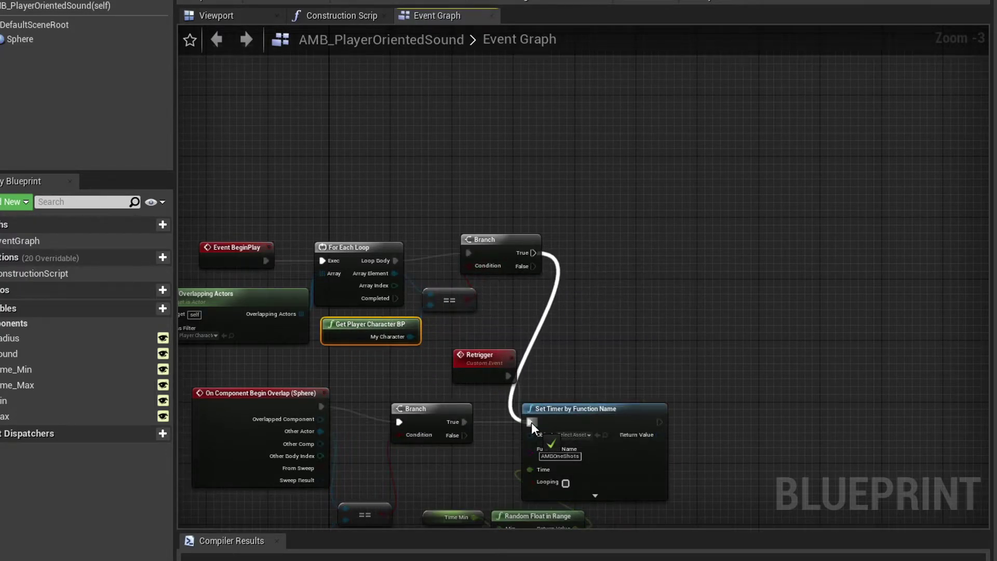
pyautogui.moveTo(531, 422); pyautogui.dragTo(531, 422)
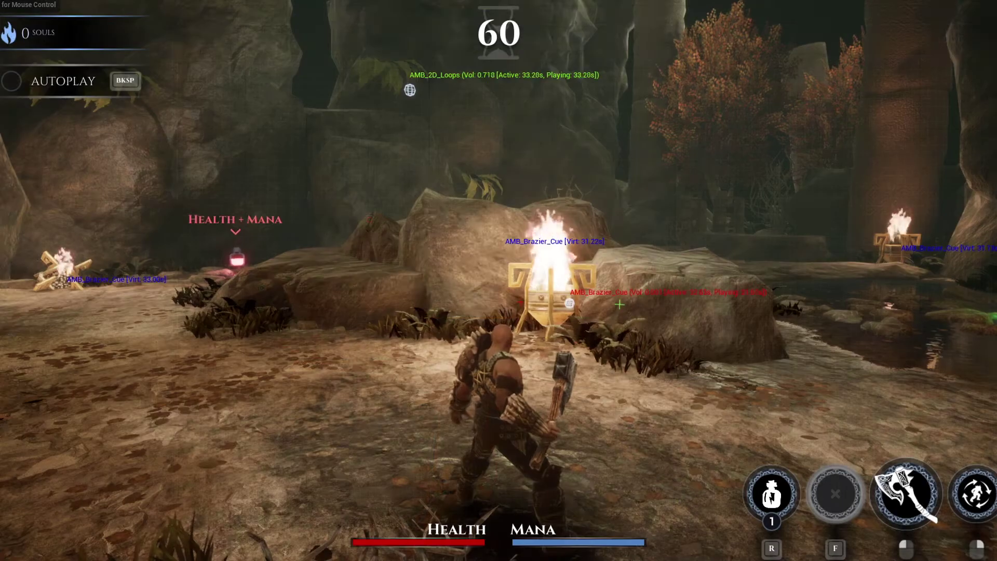
# - Play-test the level, moving the character around to check where the ambient and frog sounds spawn around the player
pyautogui.click(620, 304)
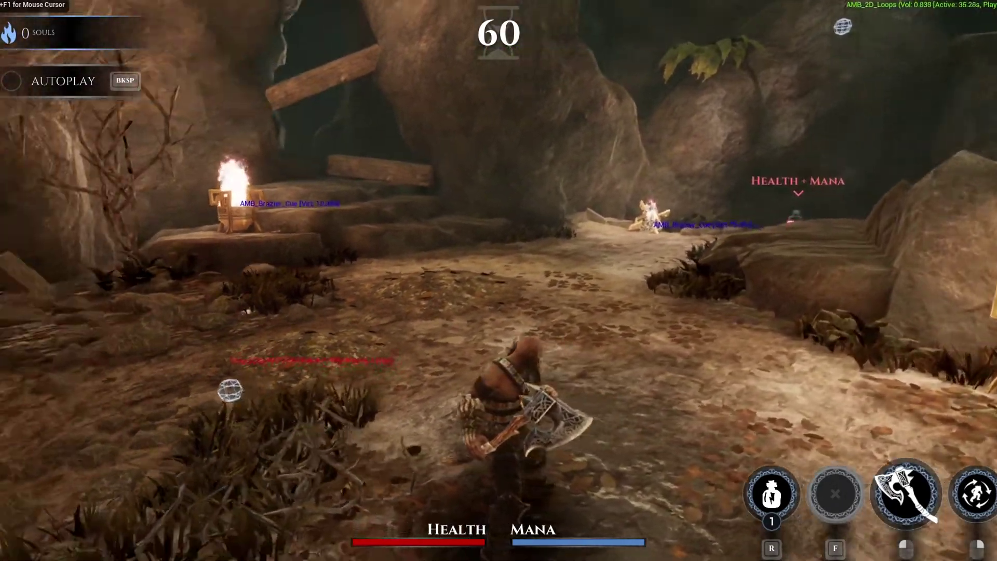
pyautogui.press('s')
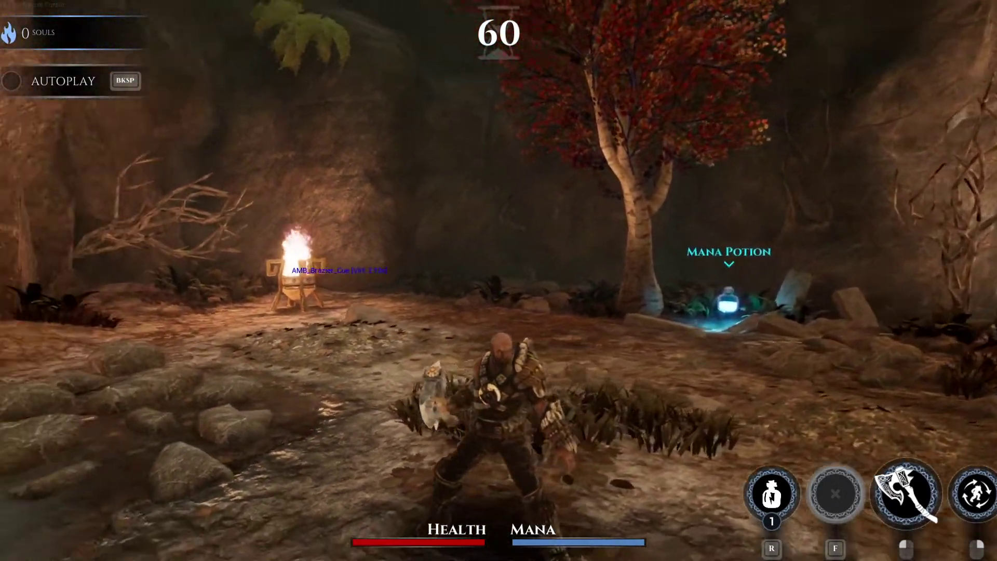
pyautogui.press('w')
pyautogui.press('w')
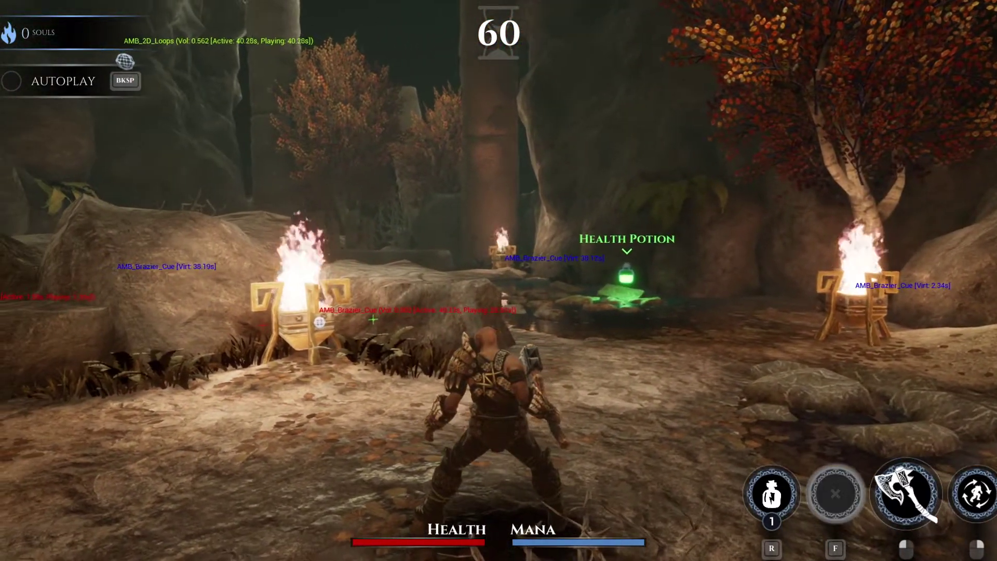
pyautogui.press('w')
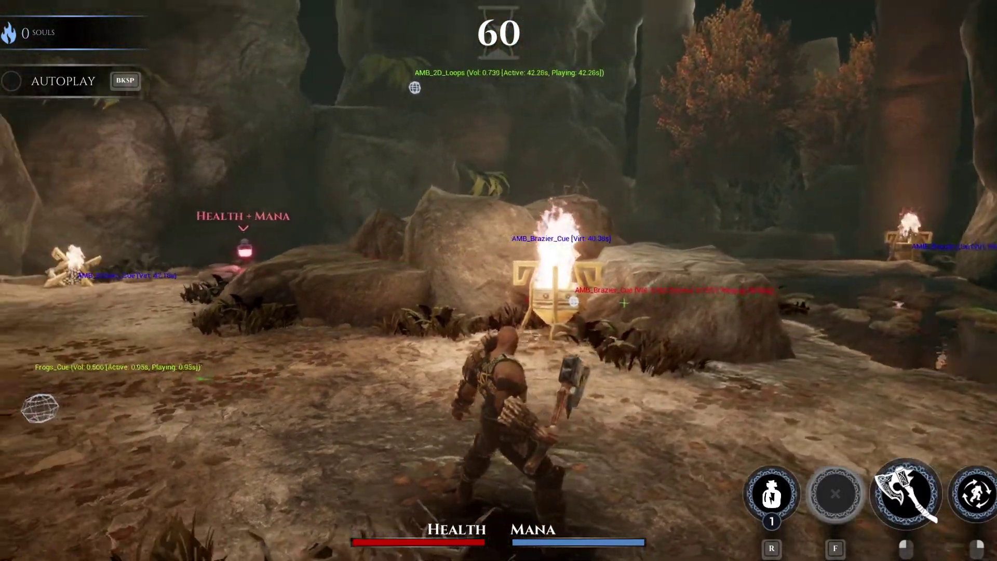
pyautogui.press('w')
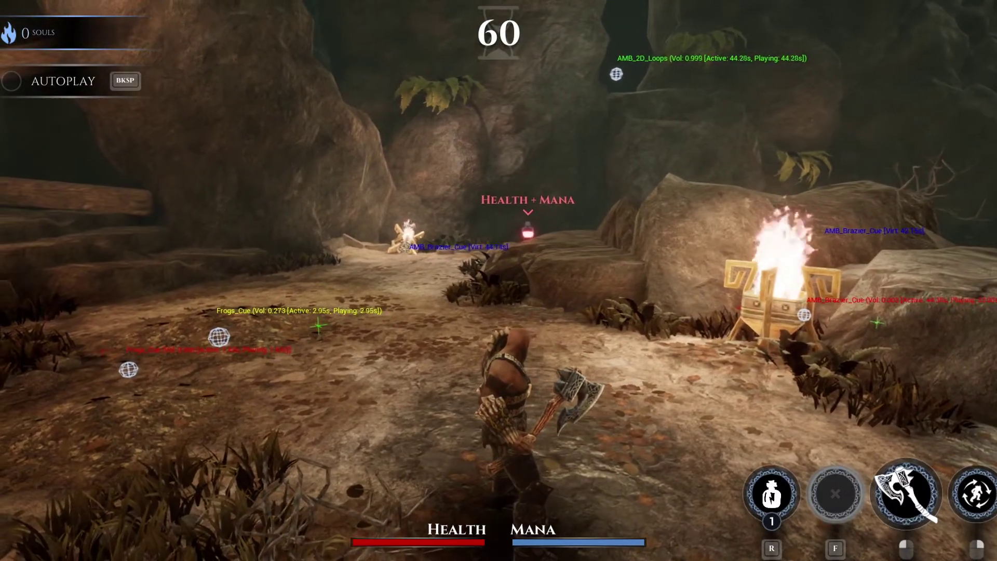
pyautogui.press('w')
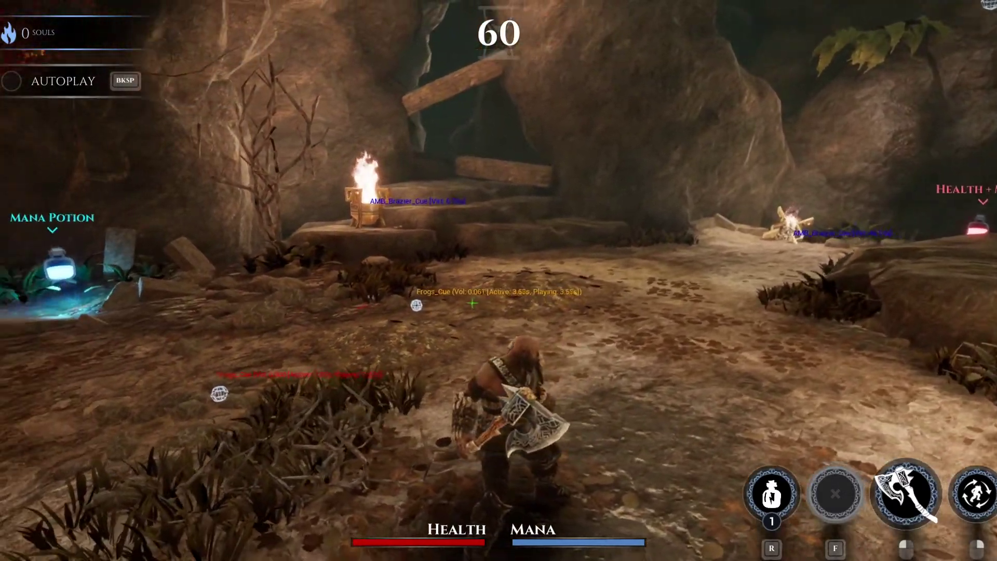
# - Keep moving the character through the cave to check where the frog and ambient sounds play around the player
pyautogui.press('w')
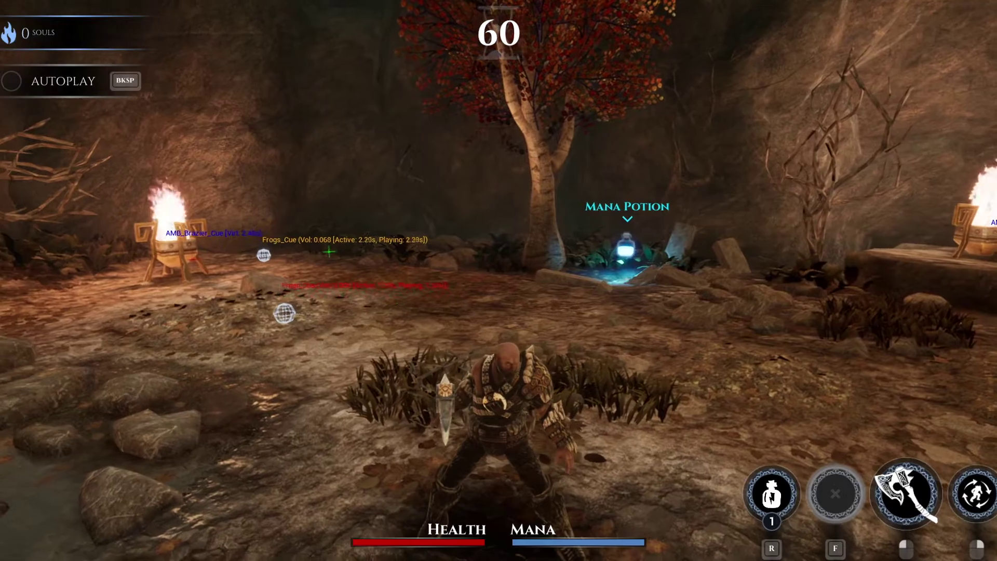
pyautogui.press('w')
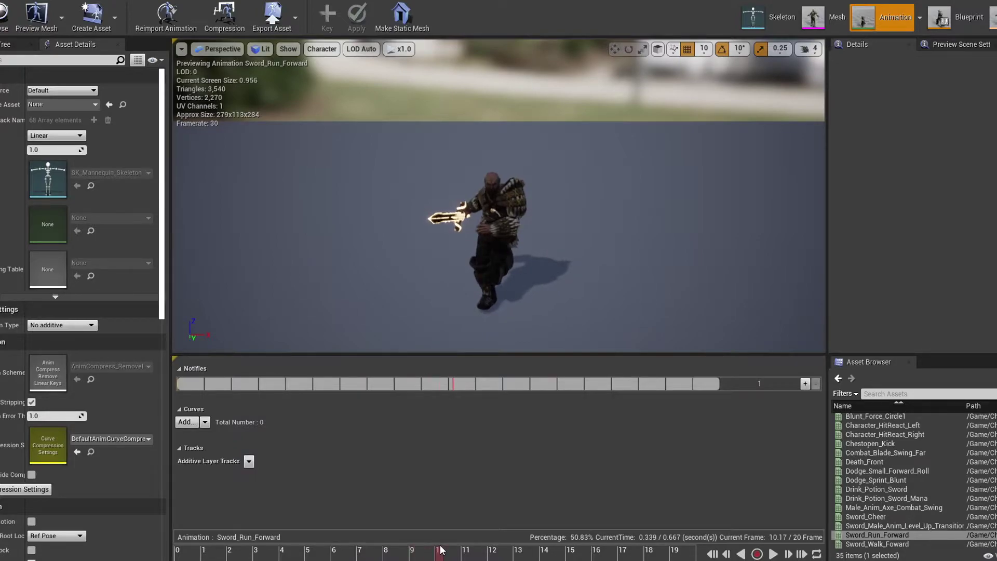
# - Add Char_Footstep notifies to the Sword_Run_Forward animation at about frames 10 and 18
pyautogui.rightClick(452, 385)
pyautogui.moveTo(483, 401)
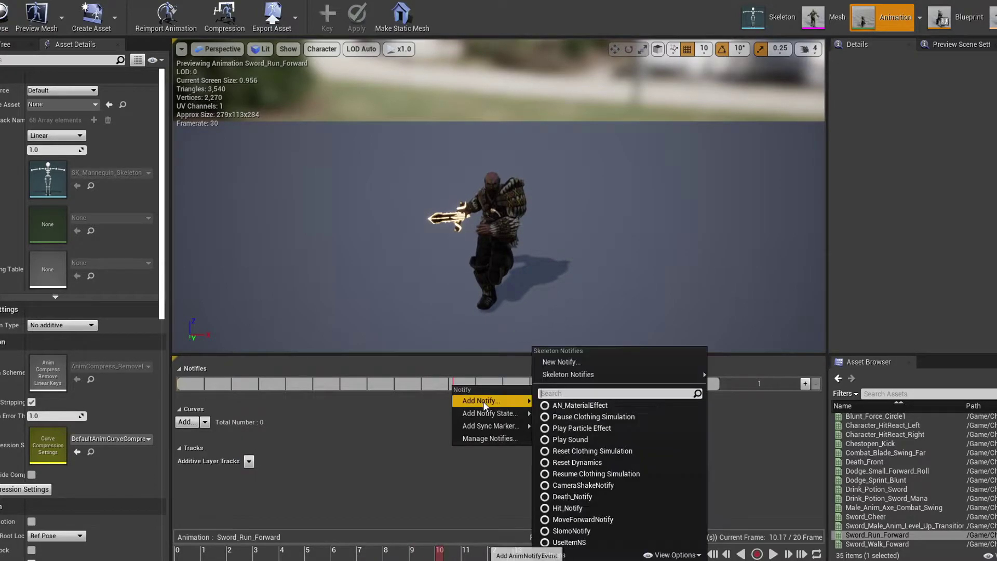
pyautogui.click(588, 359)
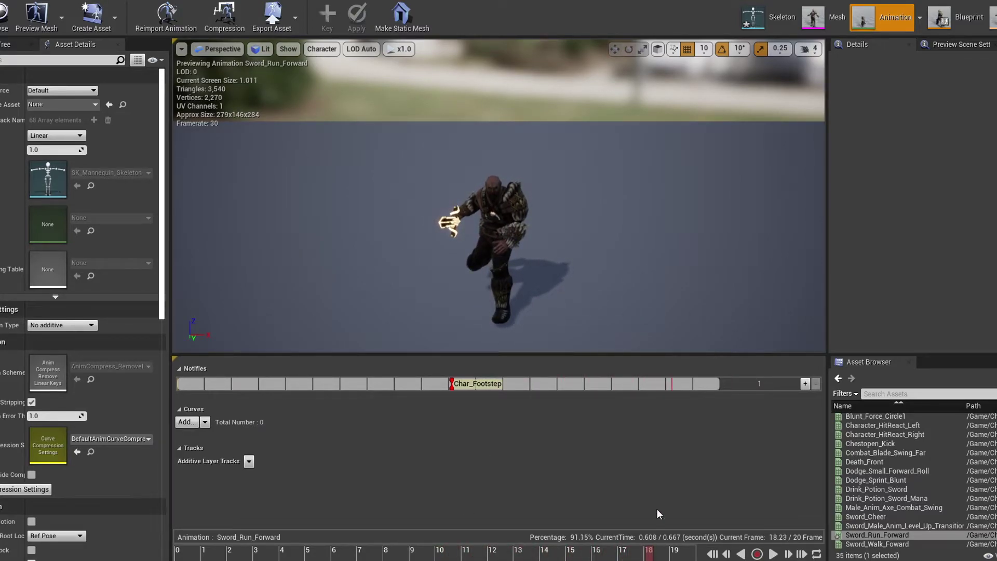
pyautogui.moveTo(694, 403)
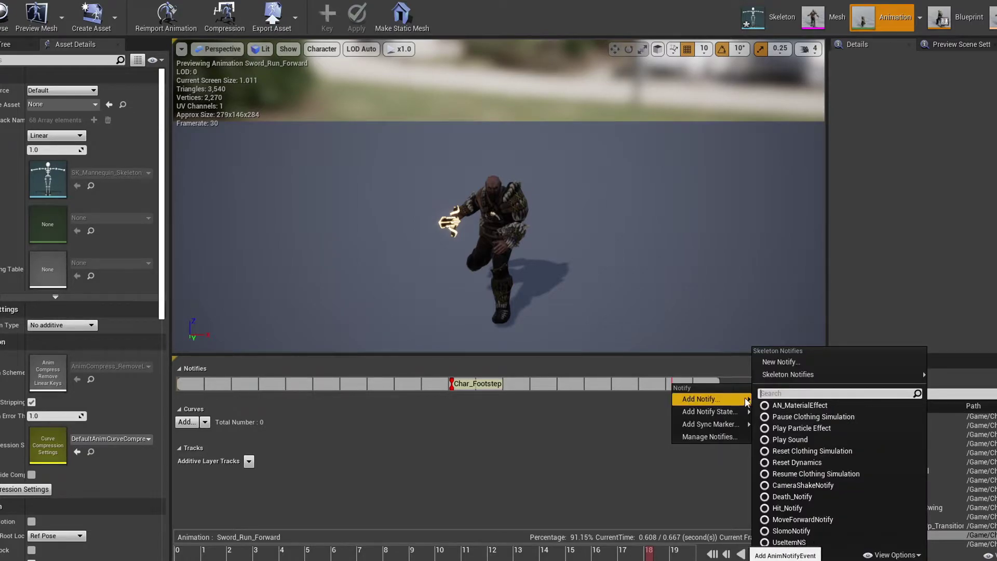
pyautogui.click(779, 363)
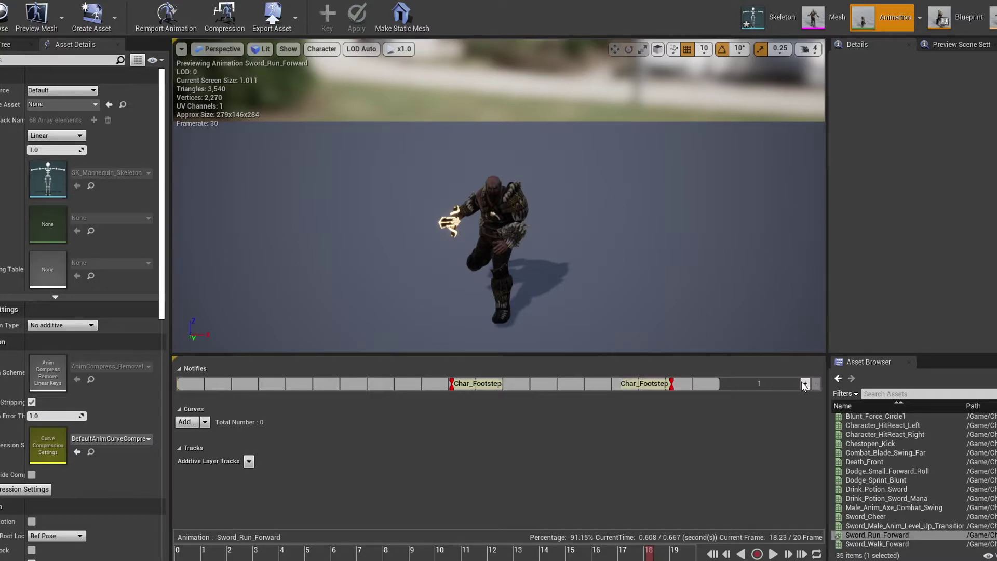
# - Add the AnimNotify_Char_Footstep event to the ABP_Player Event Graph
pyautogui.click(965, 12)
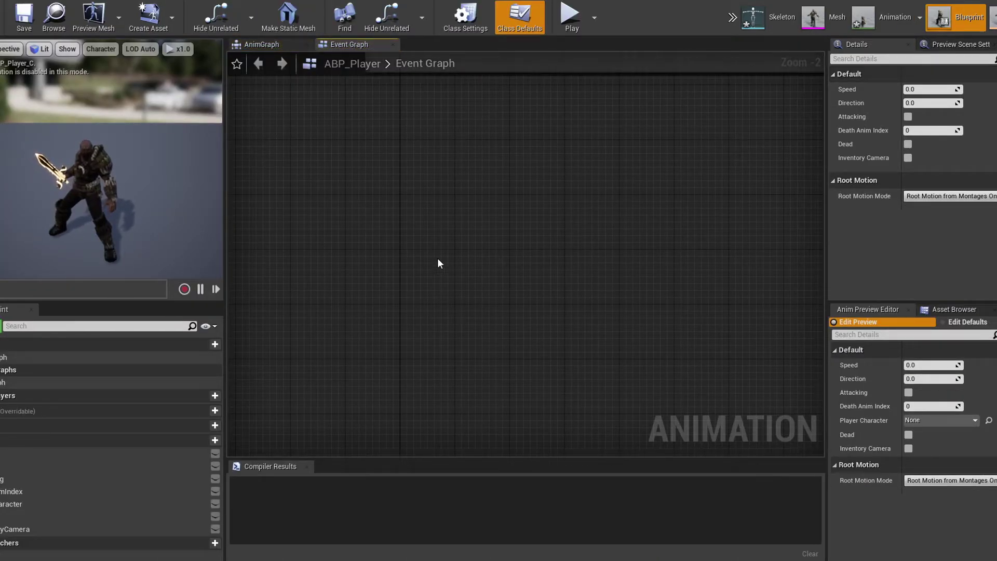
pyautogui.rightClick(384, 252)
pyautogui.write('foot')
pyautogui.press('Return')
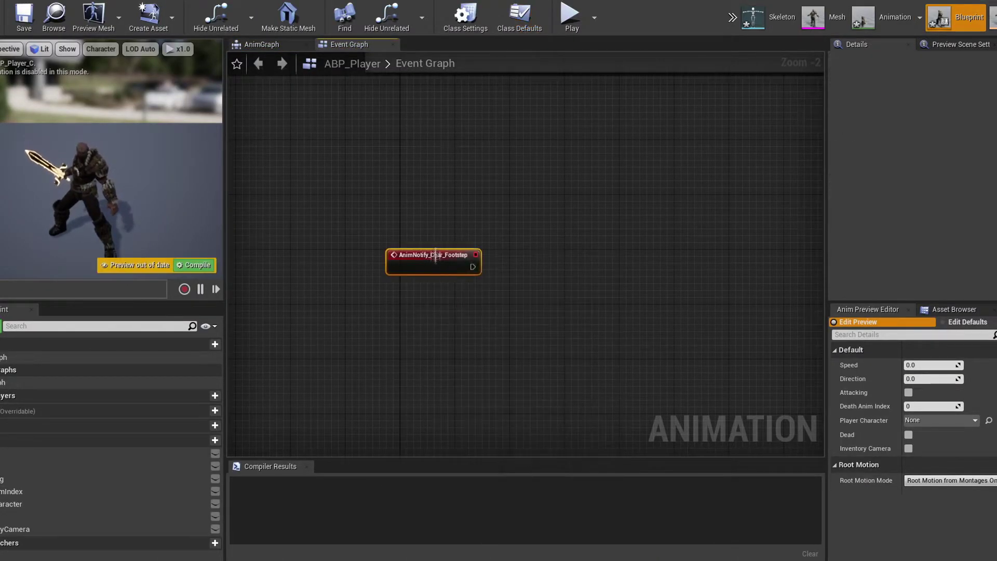
# - Run a LineTraceByChannel node from the Char_Footstep notify event
pyautogui.moveTo(435, 255); pyautogui.dragTo(419, 209)
pyautogui.write('line')
pyautogui.click(503, 288)
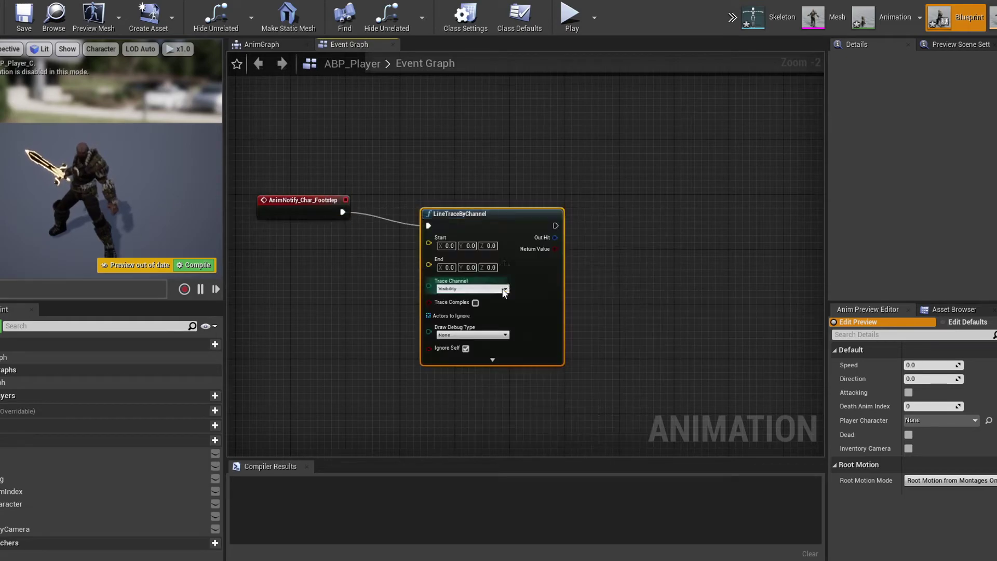
pyautogui.moveTo(486, 216); pyautogui.dragTo(479, 202)
# - Add a Get Owning Actor node and get its location with GetActorLocation
pyautogui.rightClick(258, 254)
pyautogui.write('get owning')
pyautogui.press('Return')
pyautogui.moveTo(305, 255); pyautogui.dragTo(256, 287)
pyautogui.write('get actor loca')
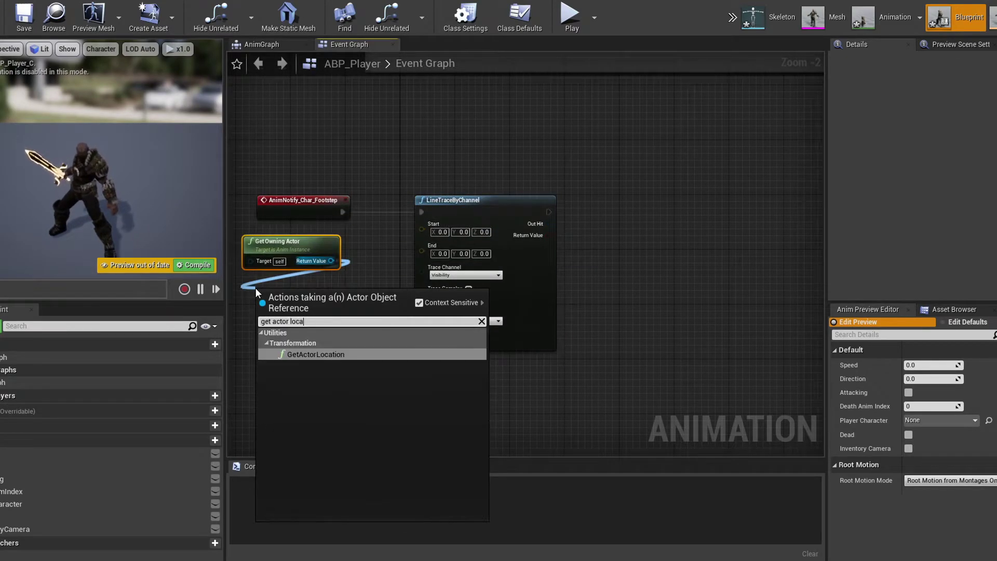
pyautogui.press('Return')
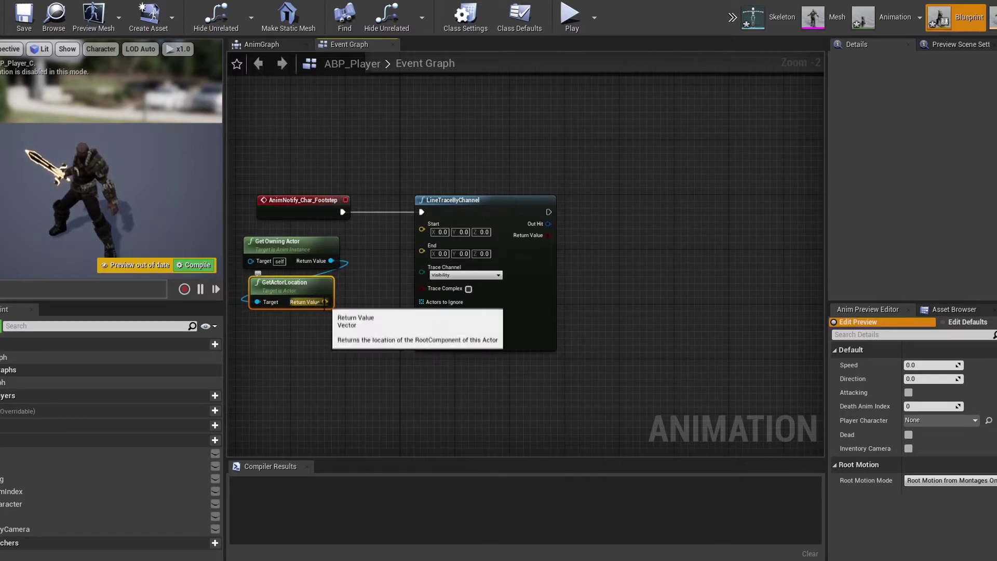
# - Wire the actor location into the trace's Start and the location minus Z 100 into End, with Draw Debug Type Persistent
pyautogui.moveTo(326, 302); pyautogui.dragTo(269, 336)
pyautogui.write('vector -')
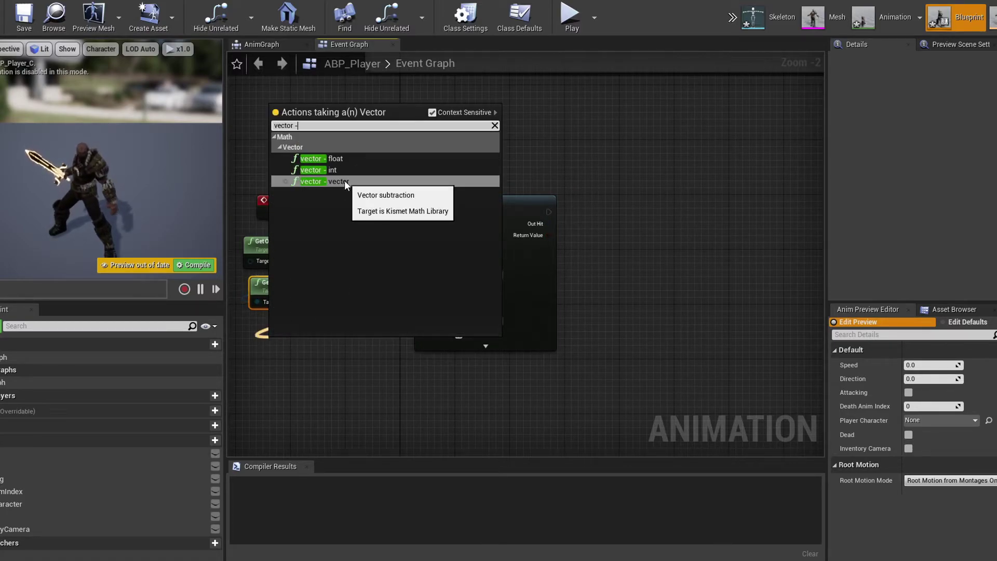
pyautogui.click(344, 179)
pyautogui.moveTo(342, 346); pyautogui.dragTo(421, 235)
pyautogui.scroll(2, 448, 331)
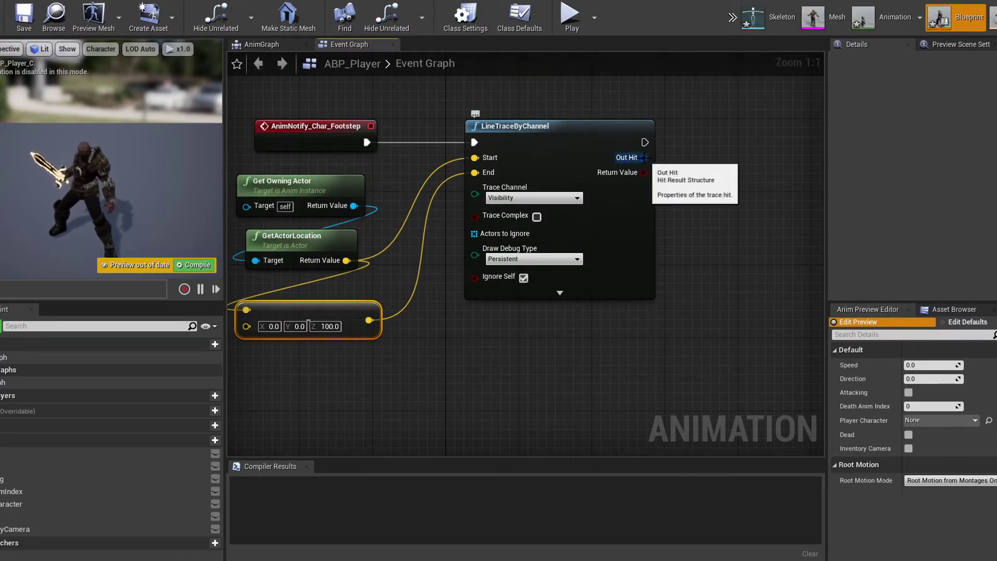
# - Get the surface type from the trace's Out Hit and use it as the Index of a Select node
pyautogui.moveTo(644, 158); pyautogui.dragTo(671, 203)
pyautogui.click(713, 279)
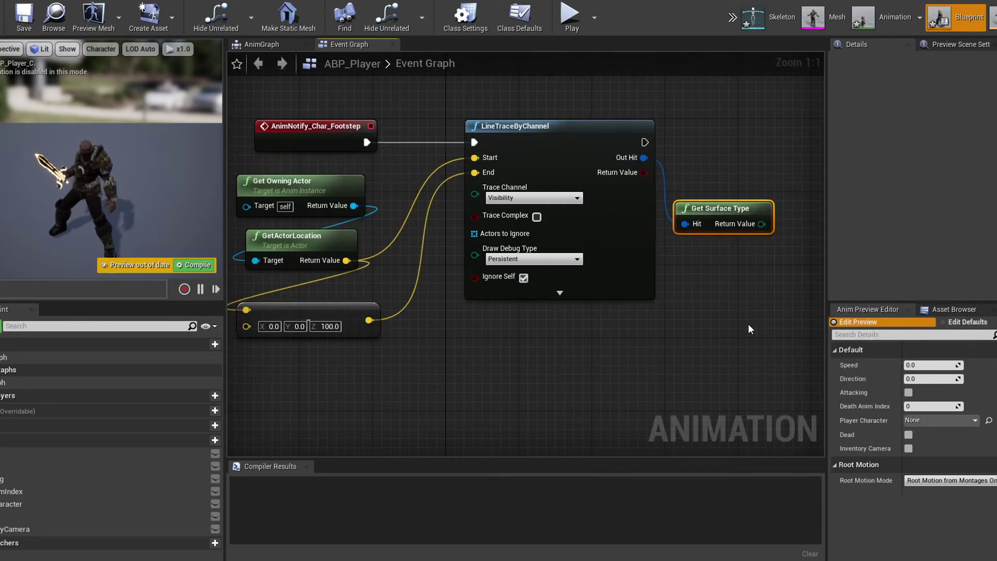
pyautogui.moveTo(748, 323); pyautogui.dragTo(469, 350, button='right')
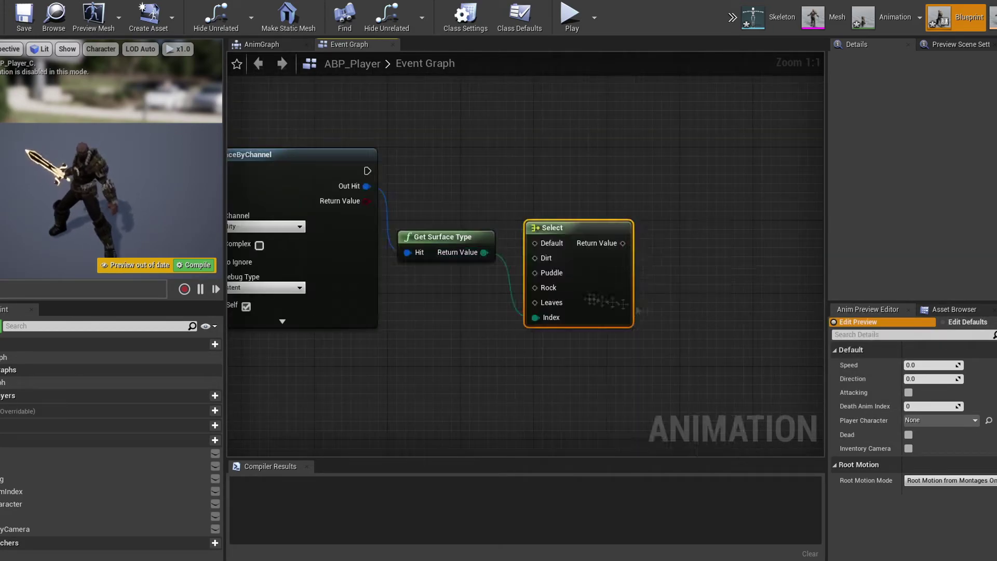
pyautogui.moveTo(620, 241); pyautogui.dragTo(516, 256, button='right')
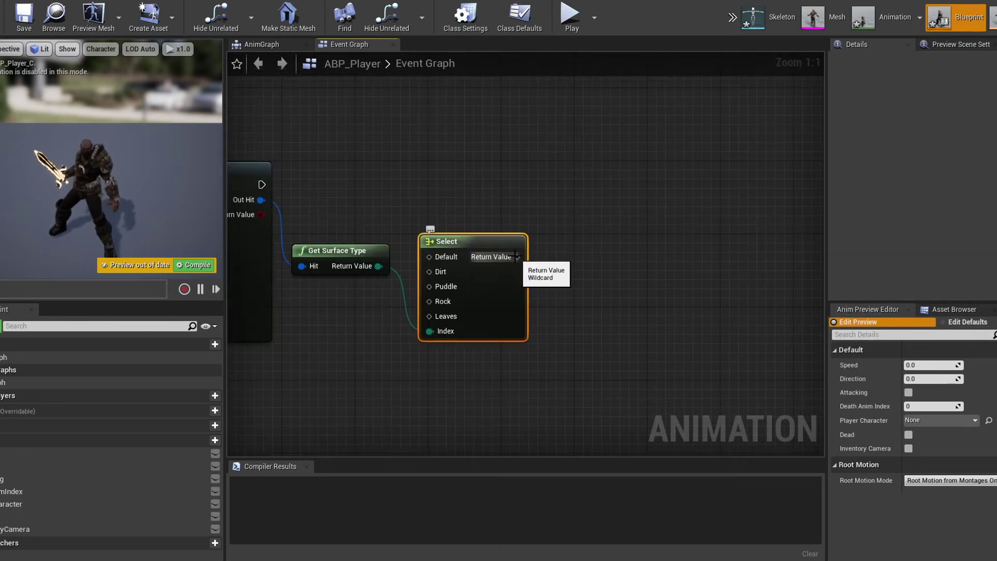
# - Feed the Select node's Return Value into the Sound input of a new Spawn Sound Attached node
pyautogui.moveTo(516, 256); pyautogui.dragTo(569, 245)
pyautogui.click(645, 314)
pyautogui.click(474, 266)
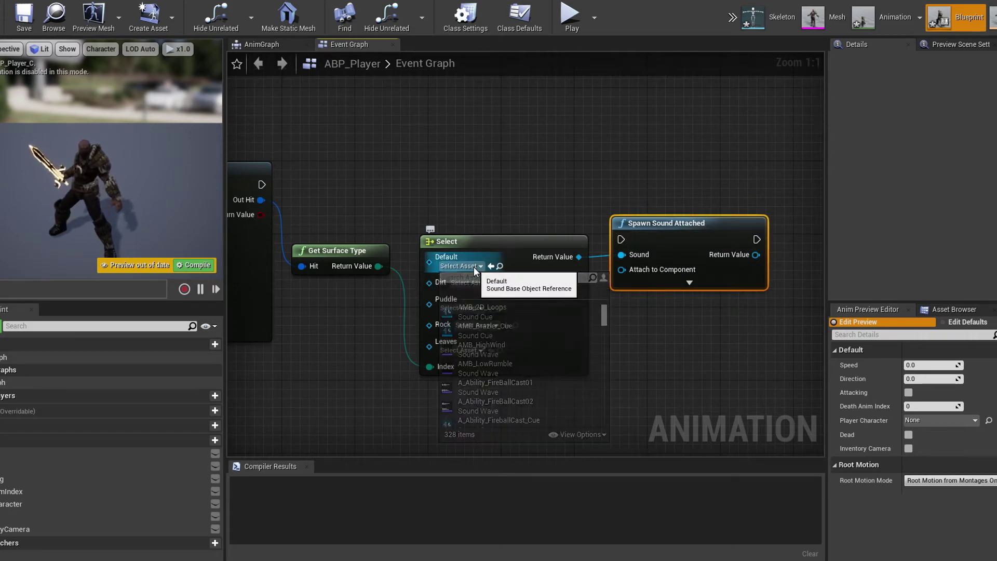
# - Assign Dirt_Cue to the Select node's Dirt option and Puddle_Cue to its Puddle option
pyautogui.click(469, 284)
pyautogui.write('dirt cue')
pyautogui.press('Return')
pyautogui.click(466, 308)
pyautogui.write('puddle cue')
pyautogui.press('Return')
# - Assign Rock_Cue to the Select node's Rock option and Leaves_Cue to its Leaves option
pyautogui.click(471, 326)
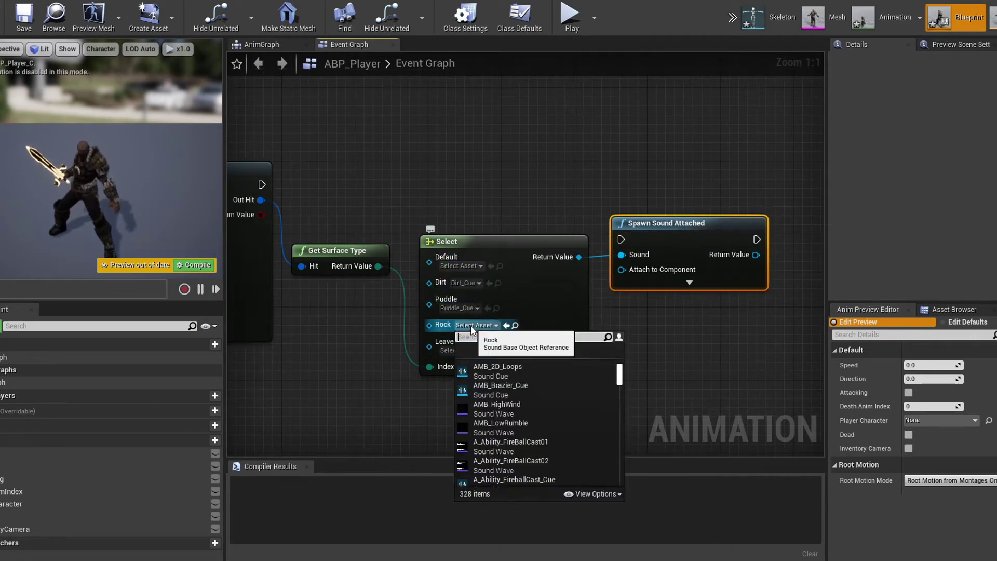
pyautogui.write('rock')
pyautogui.click(470, 368)
pyautogui.click(469, 351)
pyautogui.write('leaves')
pyautogui.click(473, 394)
# - Assign Dirt_Cue to the Select node's Default option
pyautogui.click(476, 266)
pyautogui.write('foot')
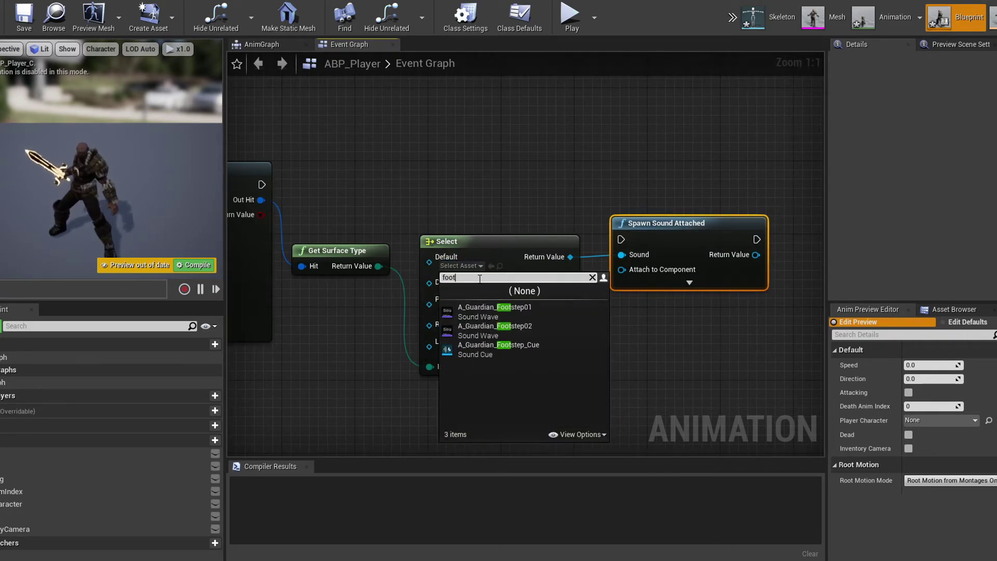
pyautogui.click(480, 226)
pyautogui.click(478, 266)
pyautogui.write('dirt c')
pyautogui.click(477, 311)
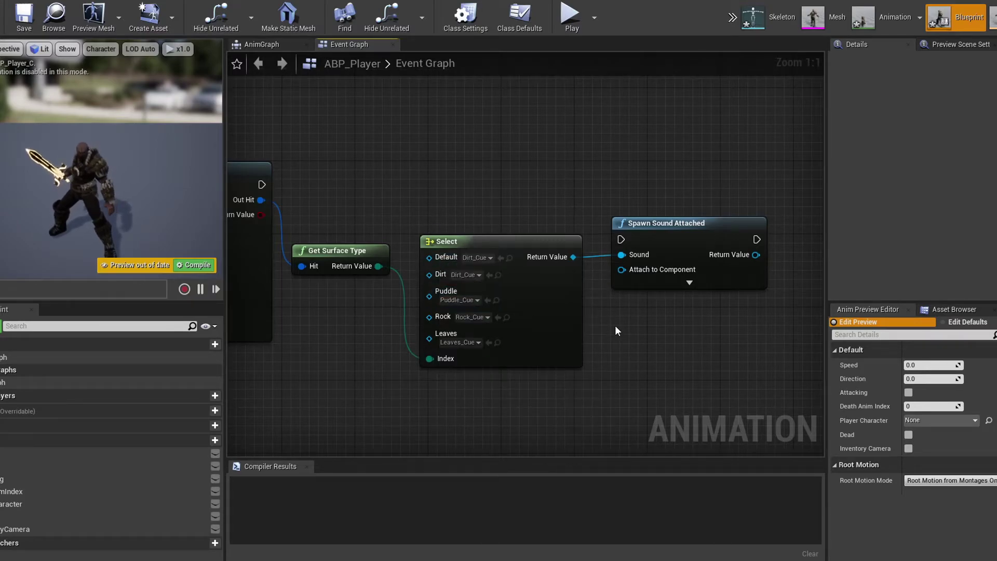
# - Add a Branch after the line trace, conditioned on its Return Value, with True running Spawn Sound Attached
pyautogui.moveTo(261, 185); pyautogui.dragTo(461, 122)
pyautogui.write('branch')
pyautogui.press('Return')
pyautogui.moveTo(261, 214); pyautogui.dragTo(431, 182)
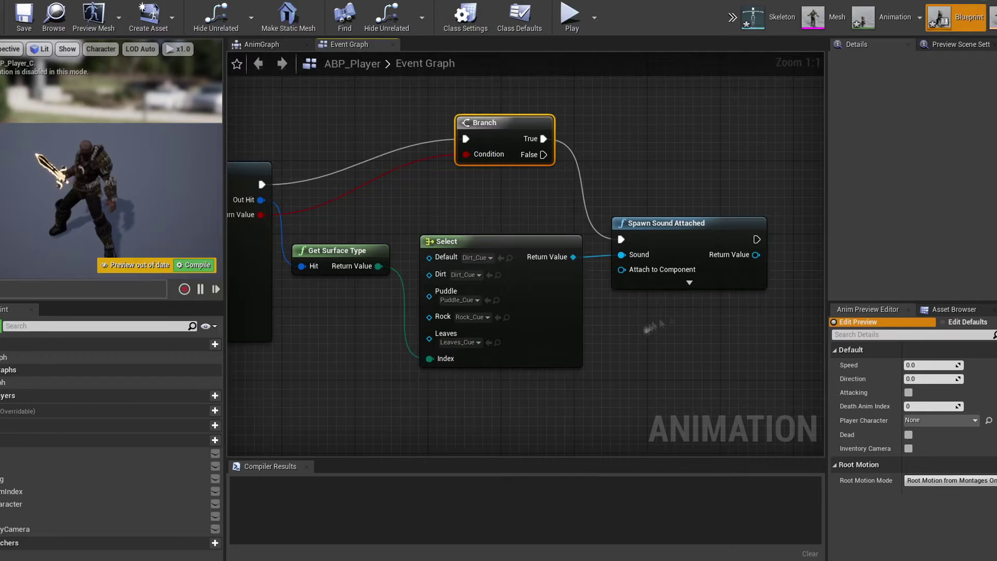
# - Print the surface type with a Print String node after Spawn Sound Attached, and compile the blueprint
pyautogui.moveTo(649, 331); pyautogui.dragTo(438, 349, button='right')
pyautogui.moveTo(546, 257); pyautogui.dragTo(612, 243)
pyautogui.write('print')
pyautogui.press('Return')
pyautogui.scroll(-1, 644, 388)
pyautogui.moveTo(644, 388); pyautogui.dragTo(716, 309, button='right')
pyautogui.moveTo(303, 216); pyautogui.dragTo(697, 217)
pyautogui.moveTo(490, 216); pyautogui.dragTo(493, 337)
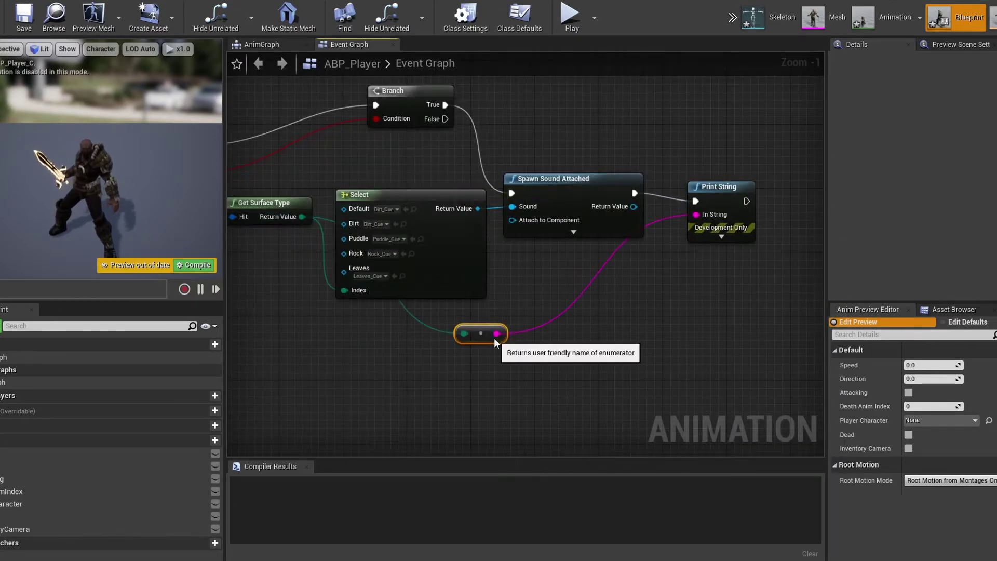
pyautogui.moveTo(594, 323); pyautogui.dragTo(568, 359, button='right')
pyautogui.press('F7')
# - Add a Get Owning Actor node as the source for Spawn Sound Attached's Attach to Component input
pyautogui.press('Return')
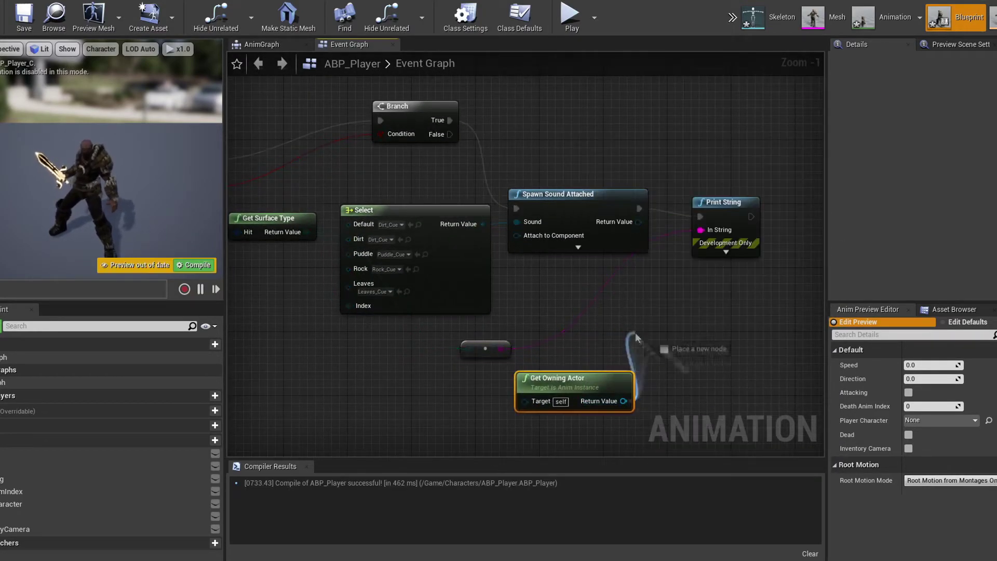
pyautogui.moveTo(635, 332); pyautogui.dragTo(534, 337)
pyautogui.moveTo(589, 368); pyautogui.dragTo(633, 413, button='right')
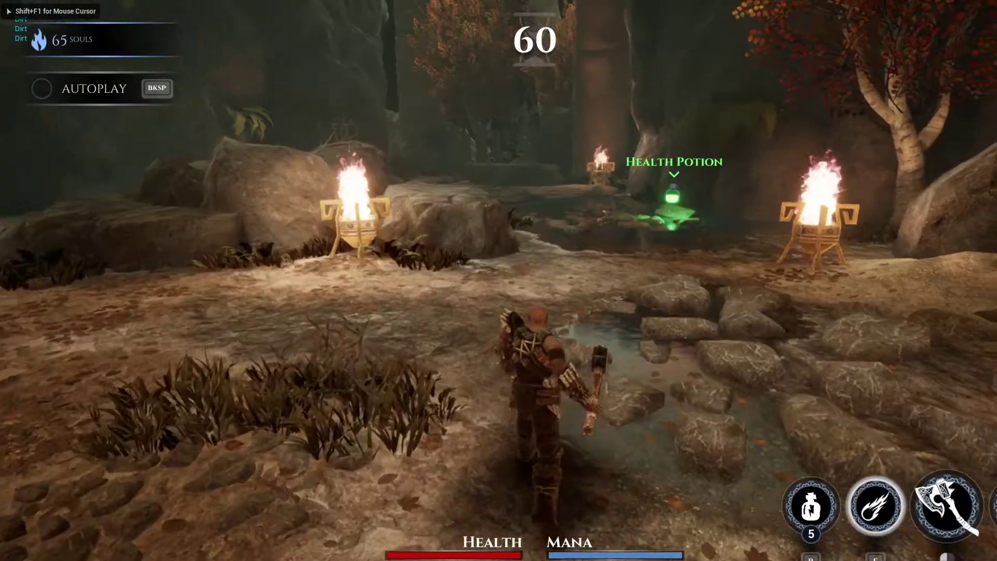
# - Play-test the footsteps by running the character over dirt, water and rock, checking the printed surface types
pyautogui.press('w')
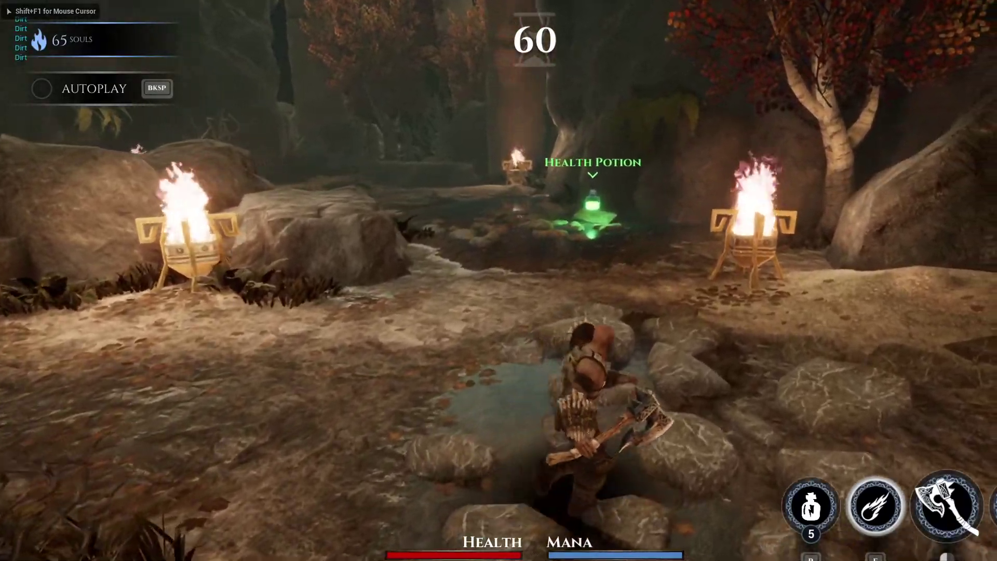
pyautogui.press('w')
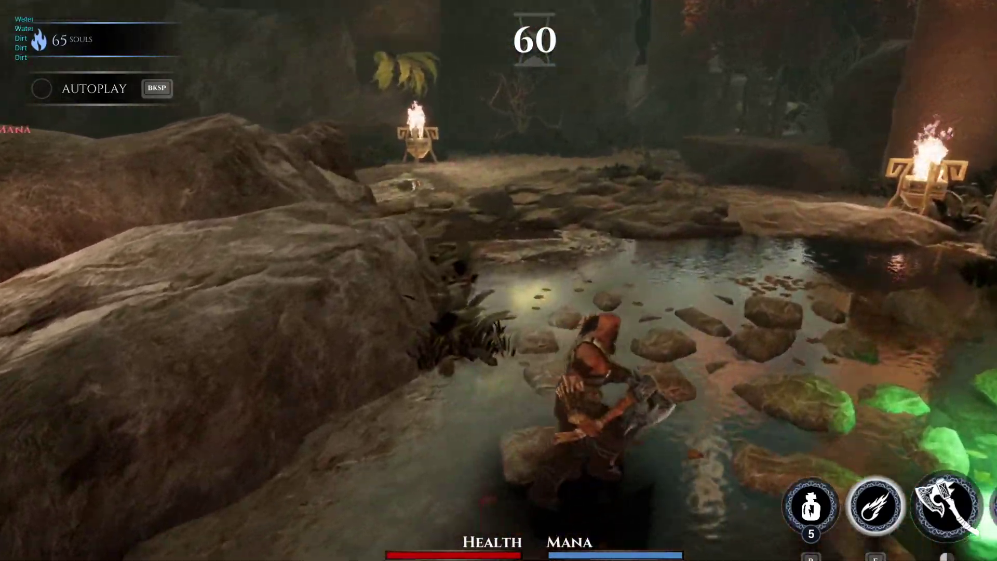
pyautogui.press('w')
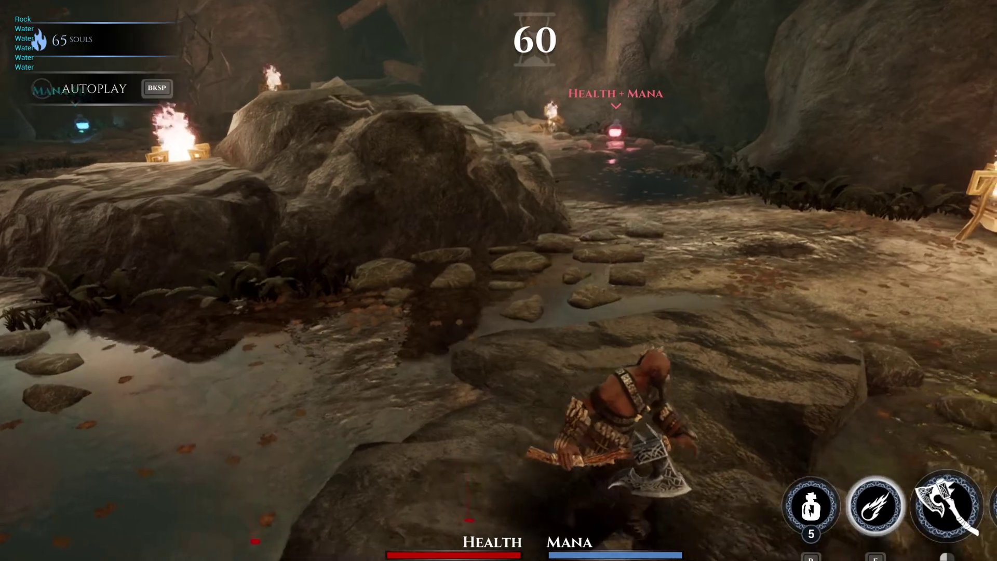
pyautogui.press('w')
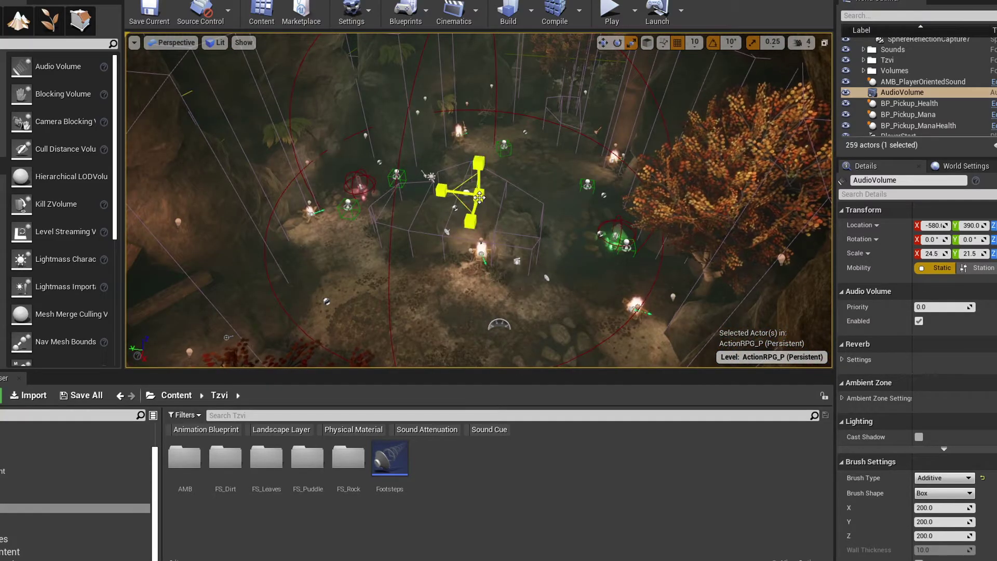
# - Set the AudioVolume's Reverb Effect to Cave
pyautogui.click(842, 359)
pyautogui.click(970, 397)
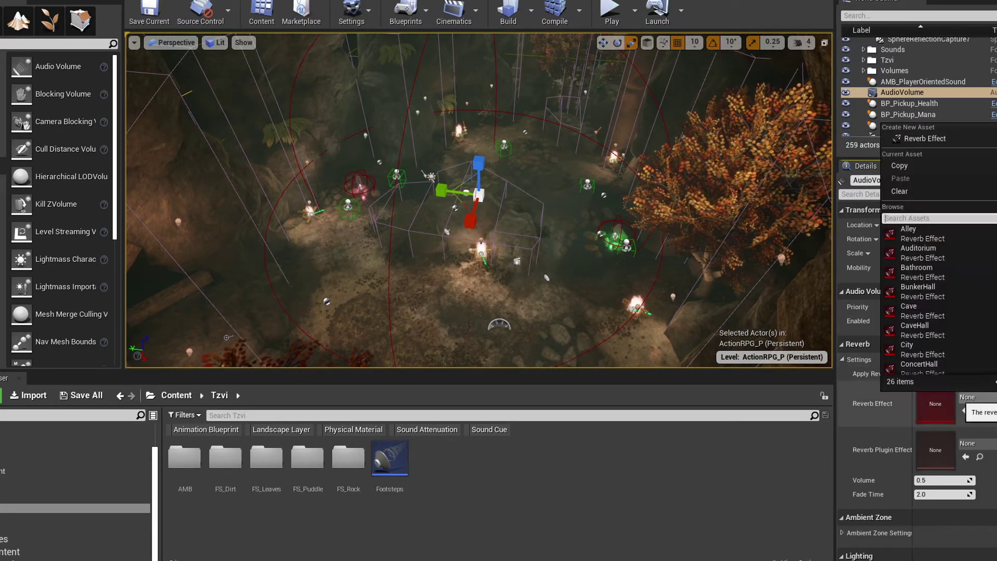
pyautogui.click(951, 309)
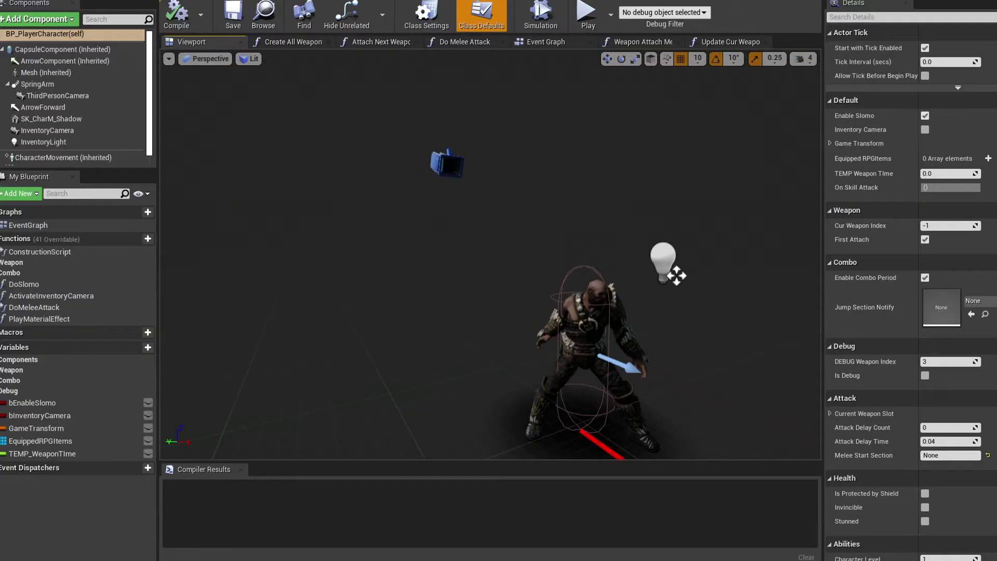
# - Add a Scene component named NewListener under ThirdPersonCamera in BP_PlayerCharacter
pyautogui.moveTo(490, 254); pyautogui.dragTo(499, 268, button='right')
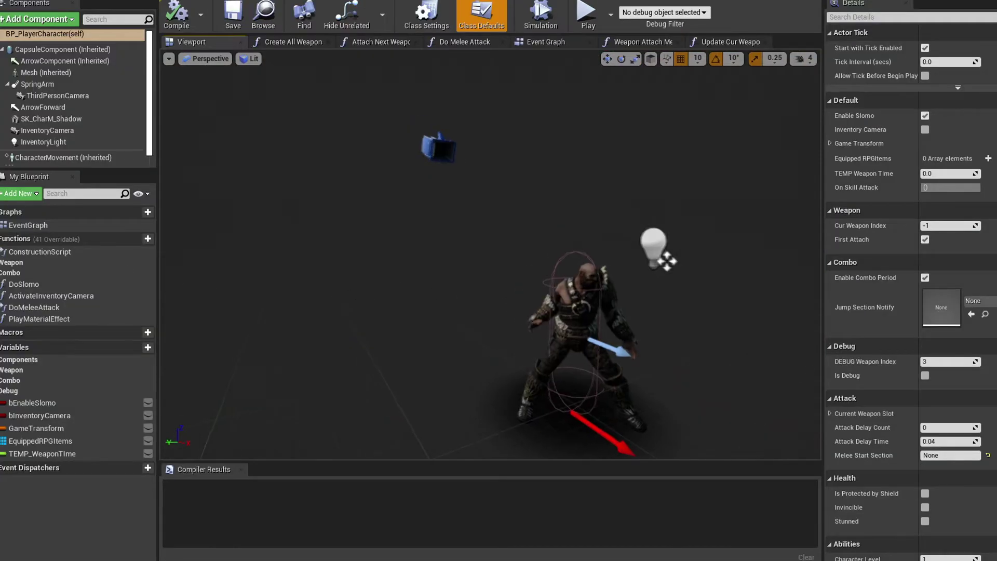
pyautogui.click(58, 95)
pyautogui.click(61, 23)
pyautogui.write('sce')
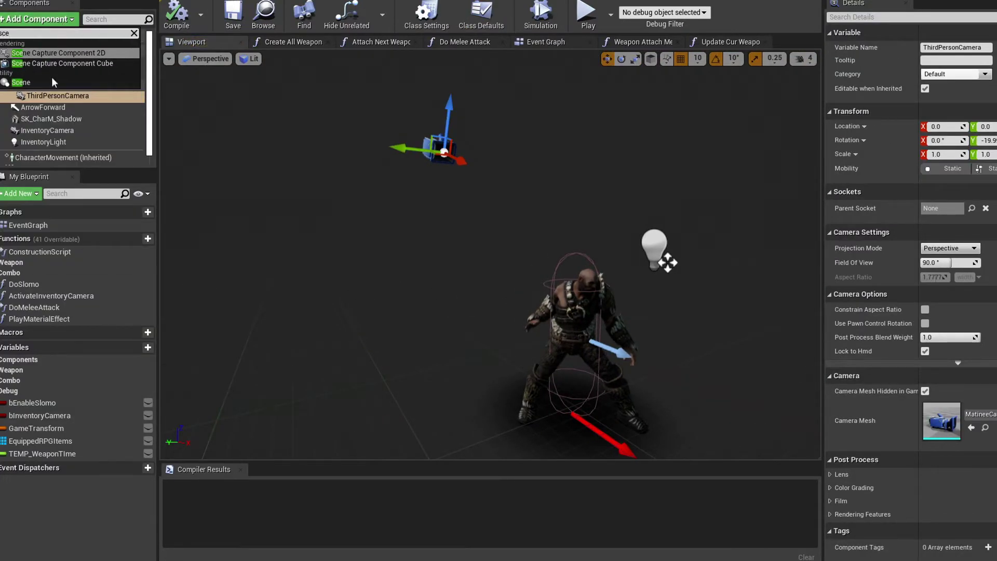
pyautogui.click(51, 82)
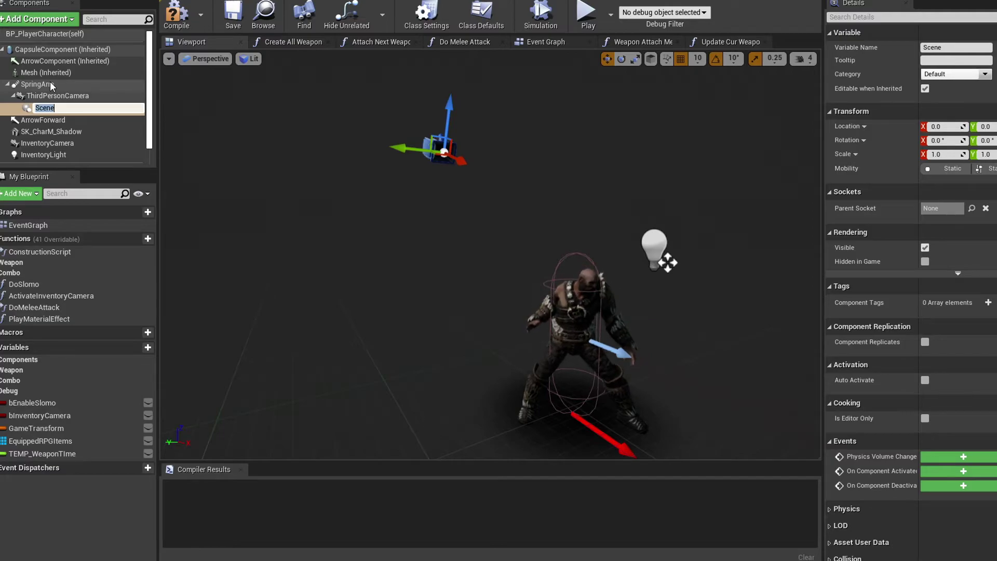
pyautogui.write('NewListener')
pyautogui.press('Return')
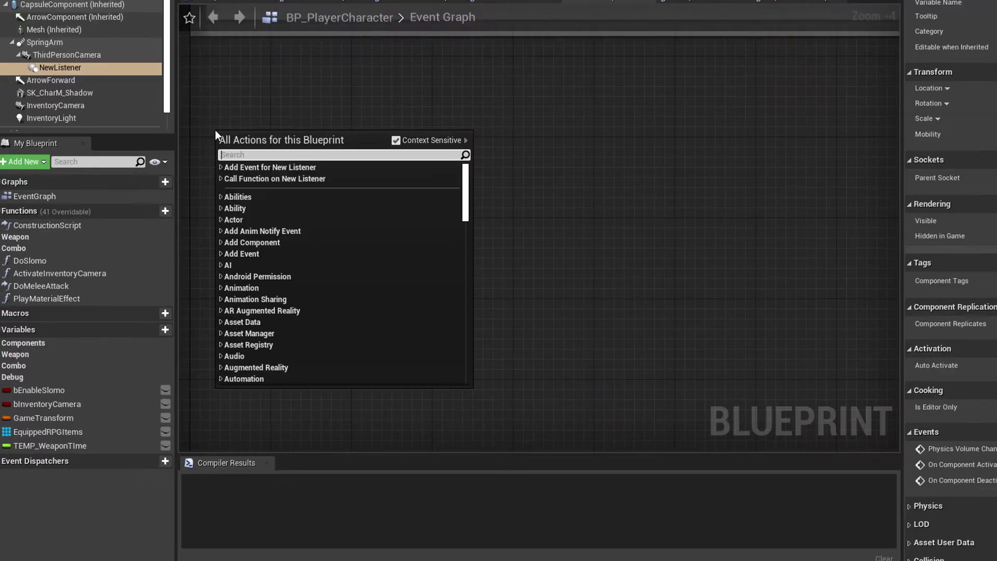
# - Add the InputAxis RotateCamera event and wire it to a SetWorldLocation node targeting NewListener
pyautogui.write('input a')
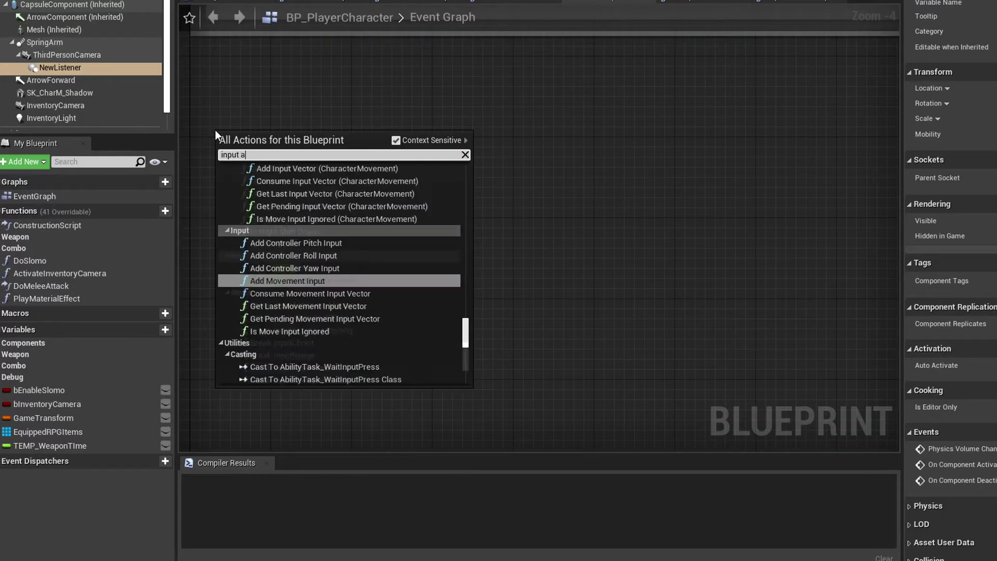
pyautogui.press('Return')
pyautogui.moveTo(315, 98); pyautogui.dragTo(425, 97)
pyautogui.write('set world location')
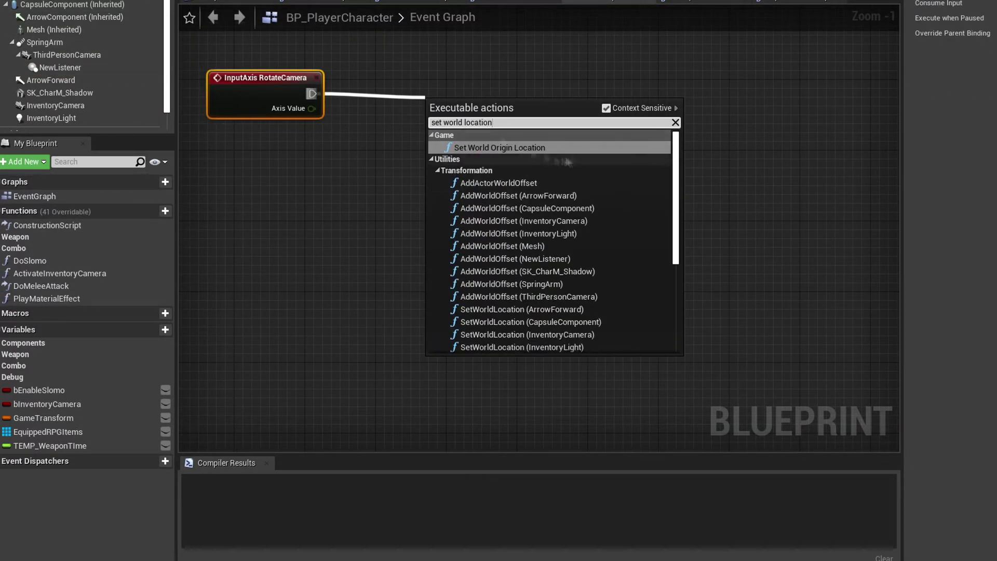
pyautogui.click(591, 253)
pyautogui.moveTo(365, 75); pyautogui.dragTo(415, 133)
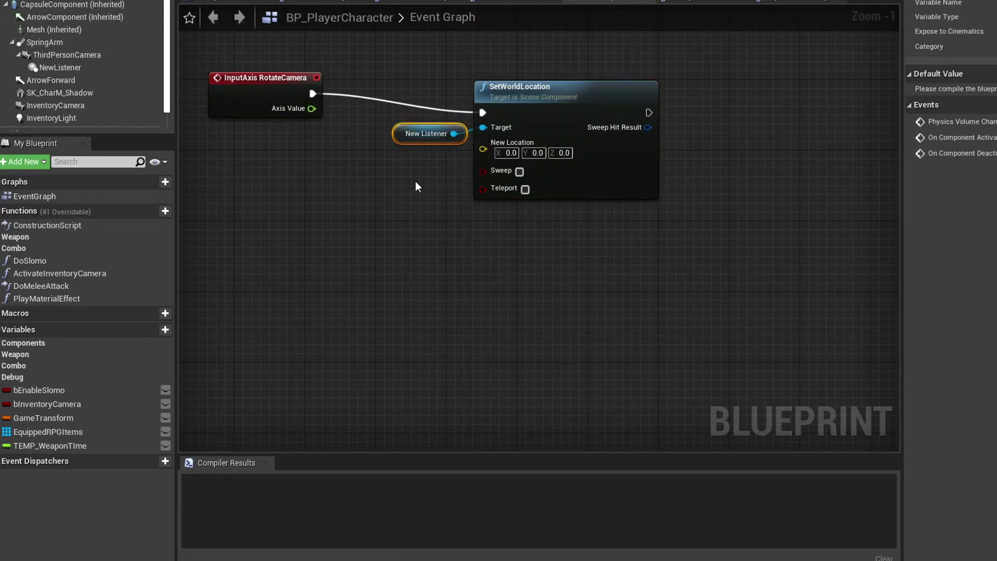
# - Add GetWorldLocation nodes for the Spring Arm and the Third Person Camera below the SetWorldLocation node
pyautogui.moveTo(352, 311); pyautogui.dragTo(357, 280, button='right')
pyautogui.rightClick(357, 280)
pyautogui.write('get world location')
pyautogui.click(512, 454)
pyautogui.moveTo(368, 269); pyautogui.dragTo(349, 225)
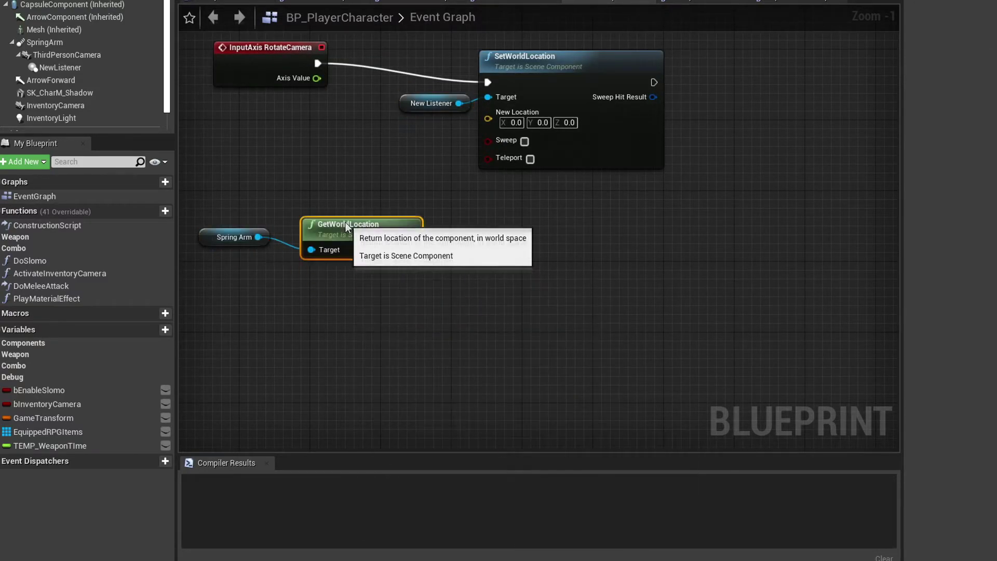
pyautogui.rightClick(321, 324)
pyautogui.write('get world location')
pyautogui.click(441, 253)
pyautogui.moveTo(358, 330); pyautogui.dragTo(343, 287)
# - Subtract the Third Person Camera location from the Spring Arm location and feed the difference into a Normalize node
pyautogui.moveTo(398, 253); pyautogui.dragTo(473, 267)
pyautogui.write('vector -v')
pyautogui.click(535, 323)
pyautogui.moveTo(398, 315); pyautogui.dragTo(534, 268)
pyautogui.write('normalize')
pyautogui.click(582, 324)
# - Multiply the difference's VectorLength by a float input promoted to a new variable named %_Towards_Camera
pyautogui.moveTo(459, 224); pyautogui.dragTo(488, 307)
pyautogui.write('length')
pyautogui.click(538, 372)
pyautogui.write('float *')
pyautogui.moveTo(544, 278); pyautogui.dragTo(535, 351)
pyautogui.click(621, 372)
pyautogui.click(576, 405)
pyautogui.write('%_Towards_Camera')
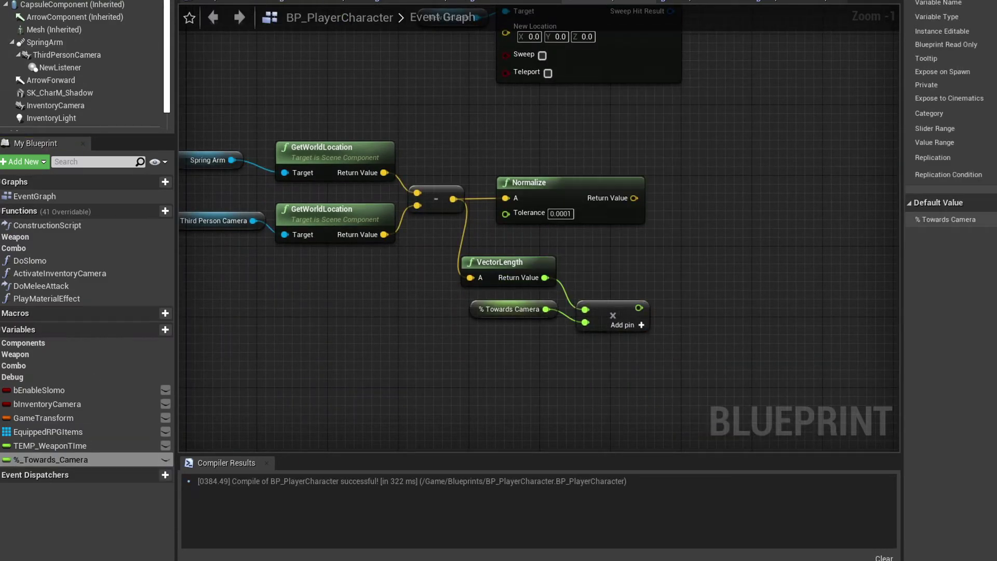
# - Multiply the normalized vector by the scaled length using a vector multiply node
pyautogui.moveTo(638, 308); pyautogui.dragTo(692, 244)
pyautogui.write('vector *')
pyautogui.click(766, 307)
pyautogui.moveTo(634, 198); pyautogui.dragTo(700, 252)
pyautogui.moveTo(374, 265); pyautogui.dragTo(557, 213)
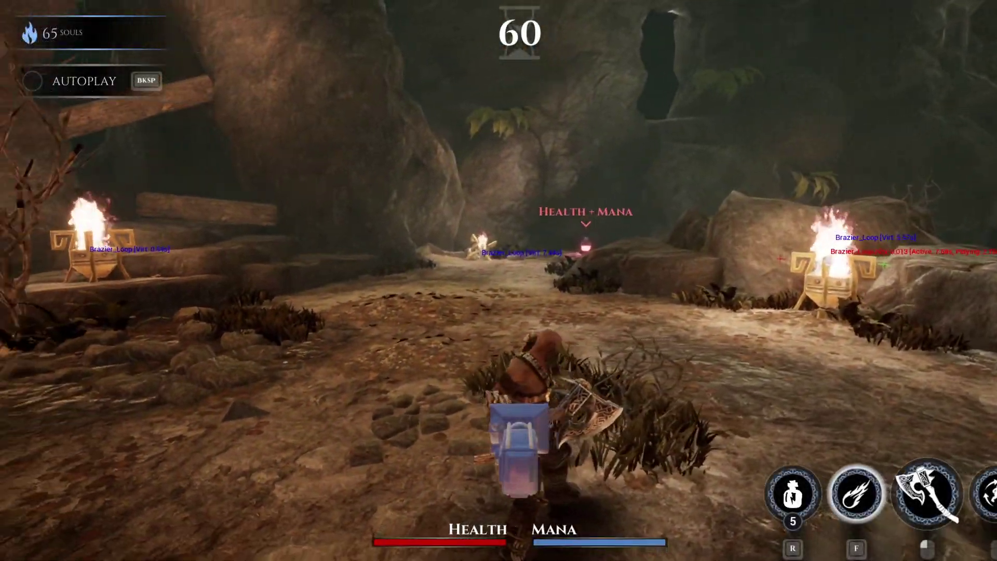
# - Play-test the new listener position by running the character through the cave past the braziers
pyautogui.press('w')
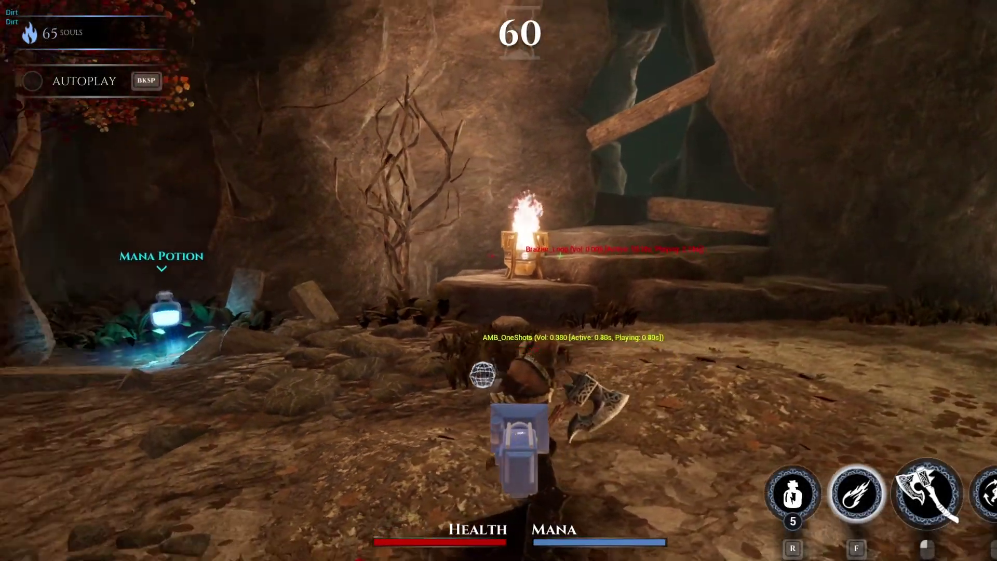
pyautogui.press('w')
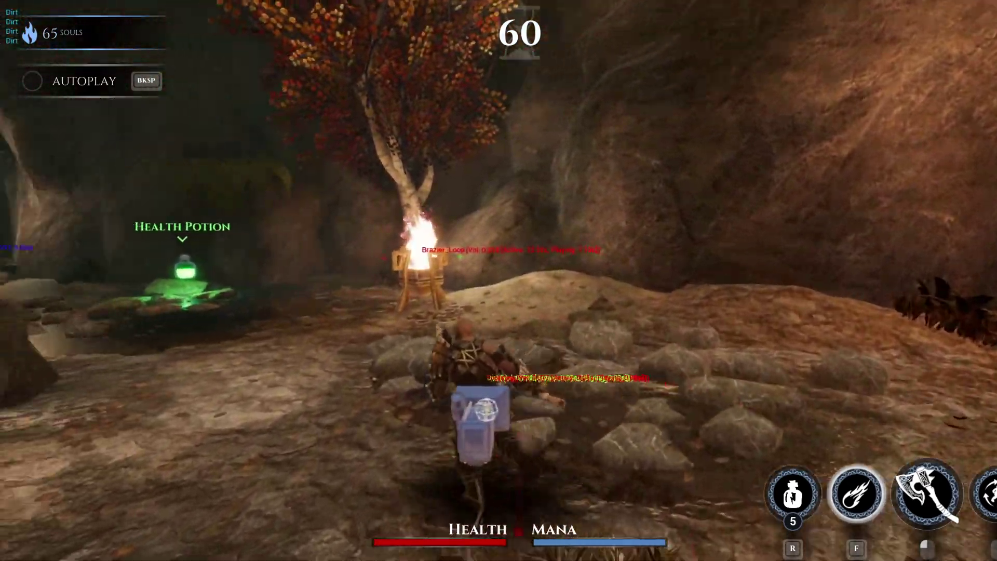